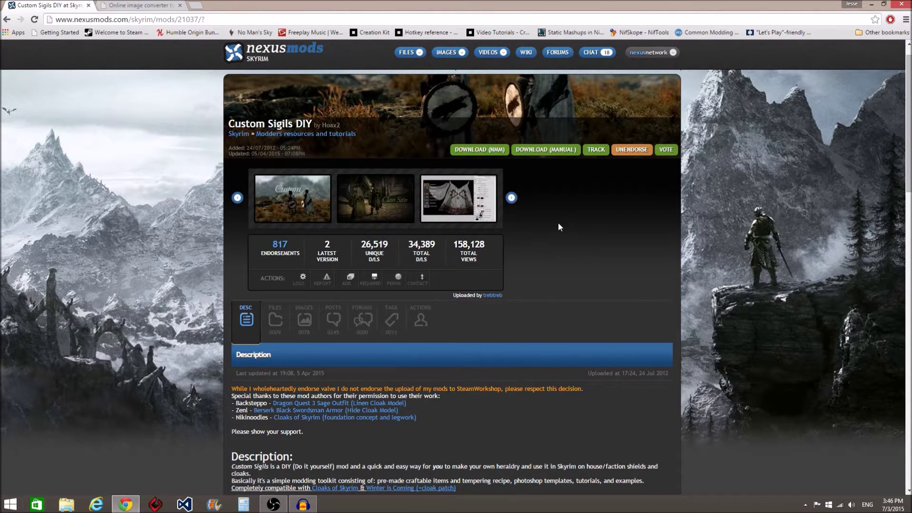
Step: Manually download the Shields Core Files and Shields Photoshop Template zips from the Files list
{"action": "left_click", "coordinate": [273, 323]}
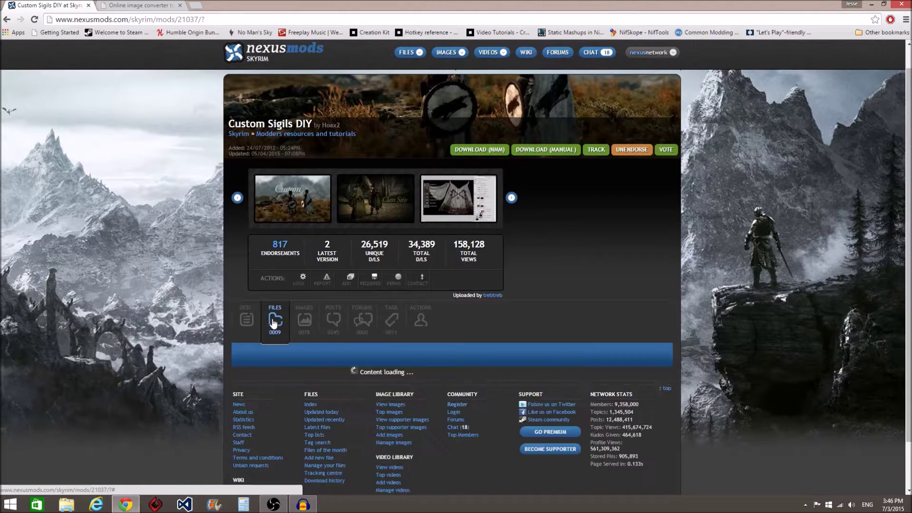
{"action": "left_click_drag", "start_coordinate": [908, 195], "coordinate": [888, 280]}
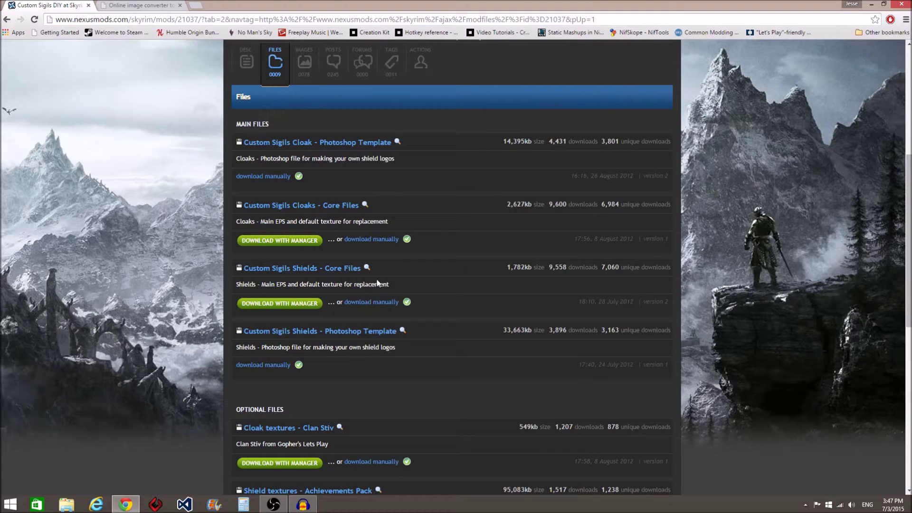
{"action": "left_click", "coordinate": [367, 302]}
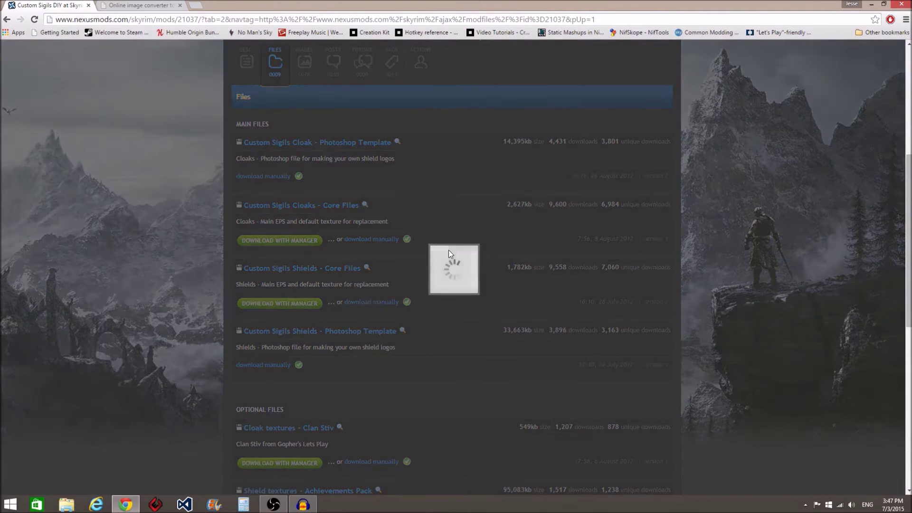
{"action": "left_click", "coordinate": [606, 98]}
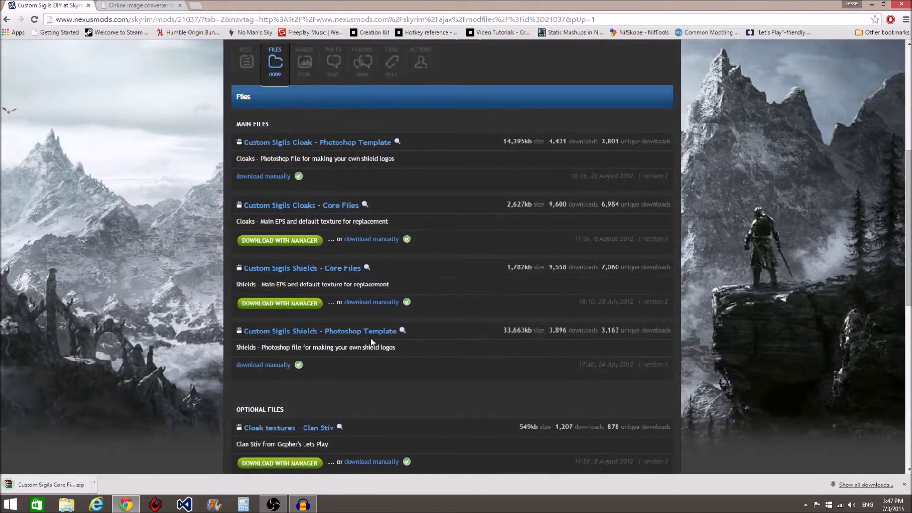
{"action": "left_click", "coordinate": [274, 366]}
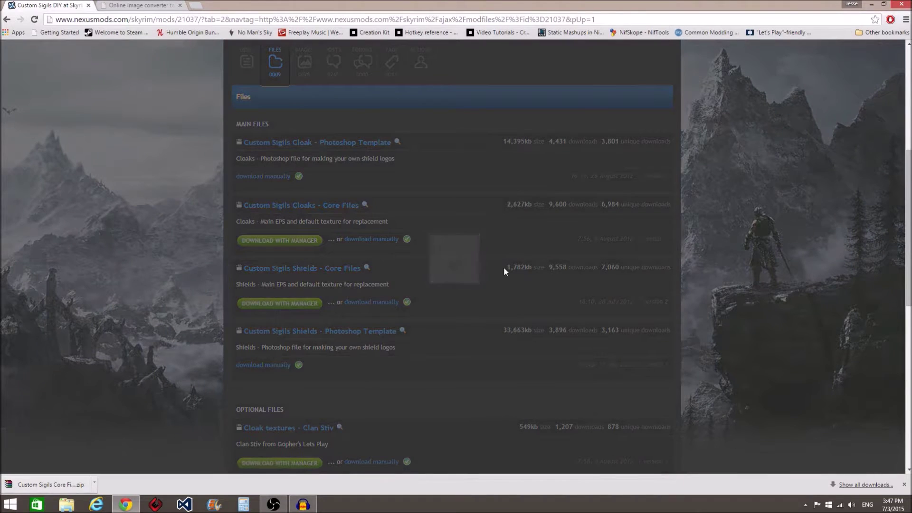
{"action": "left_click", "coordinate": [606, 88]}
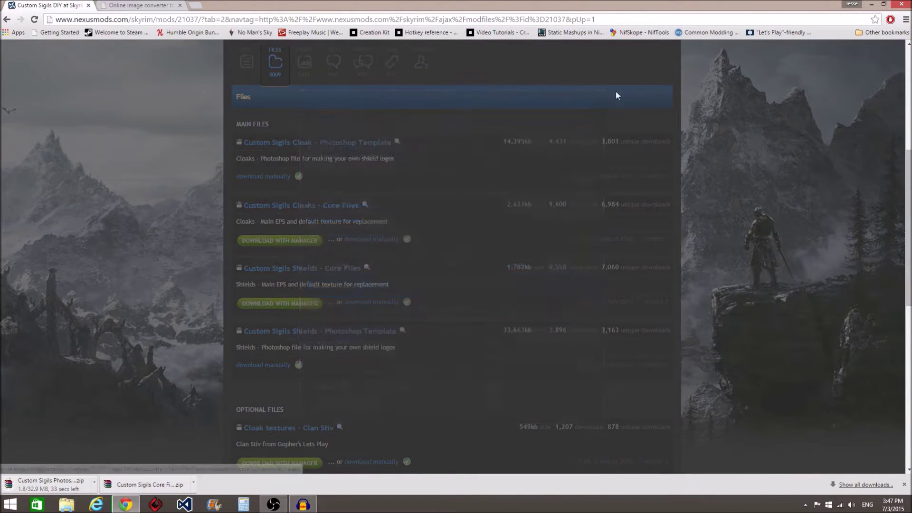
Step: Drag the Core Files zip from the download bar onto the desktop
{"action": "left_click", "coordinate": [885, 5]}
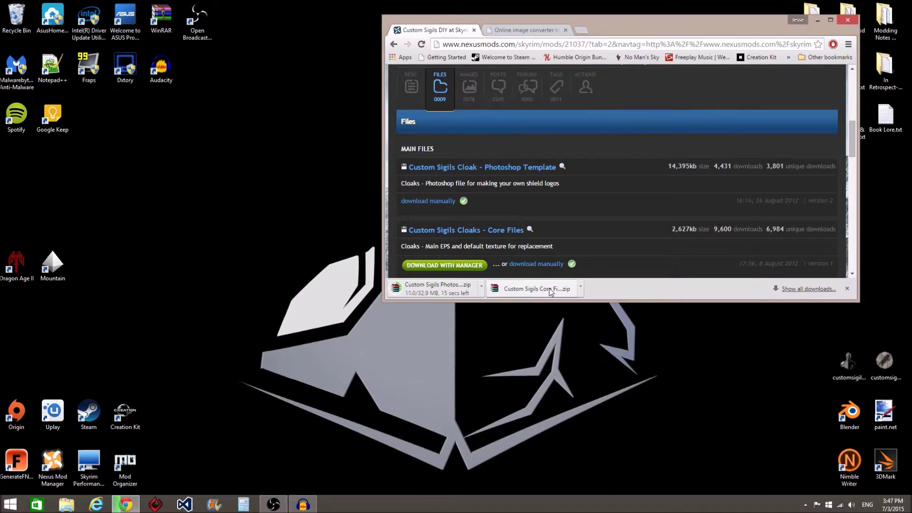
{"action": "left_click_drag", "start_coordinate": [550, 291], "coordinate": [196, 182]}
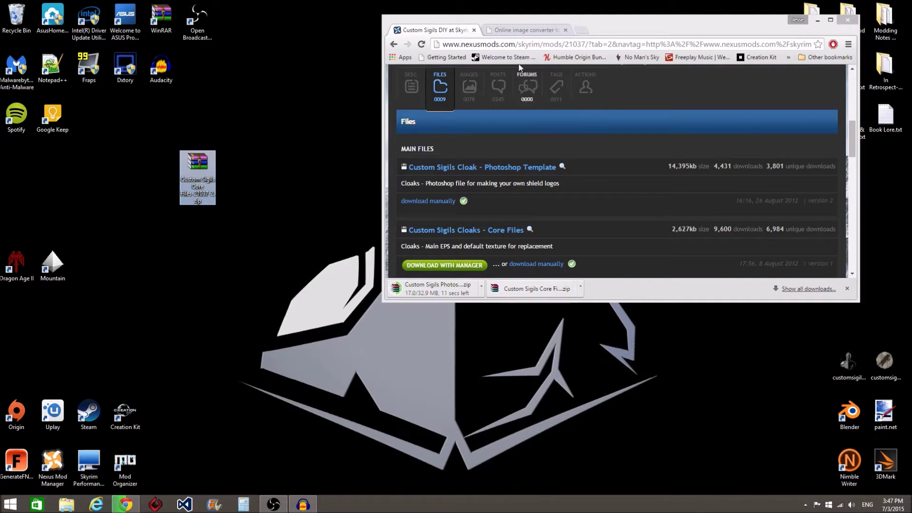
{"action": "left_click", "coordinate": [831, 20]}
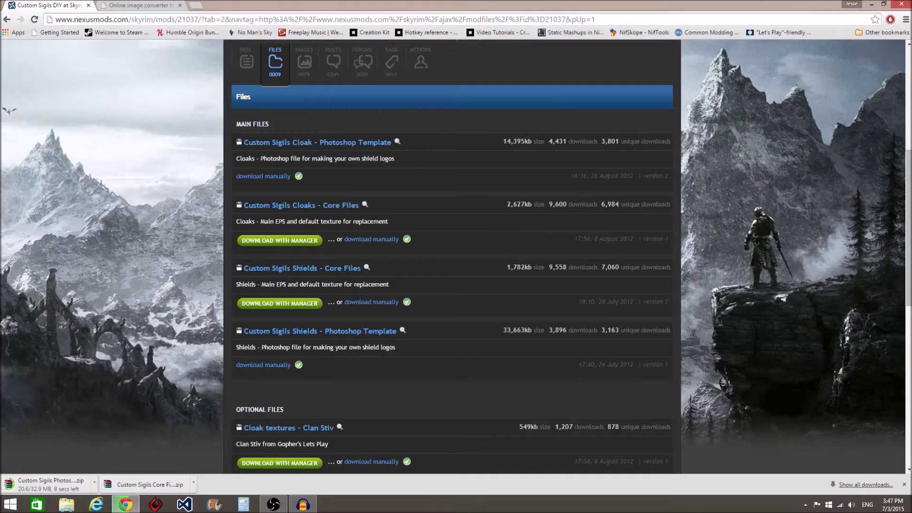
Step: Scroll through the mod's Posts to the comment listing Photoshop steps for sigils
{"action": "scroll", "coordinate": [376, 226], "scroll_direction": "up", "scroll_amount": 1}
{"action": "left_click", "coordinate": [330, 125]}
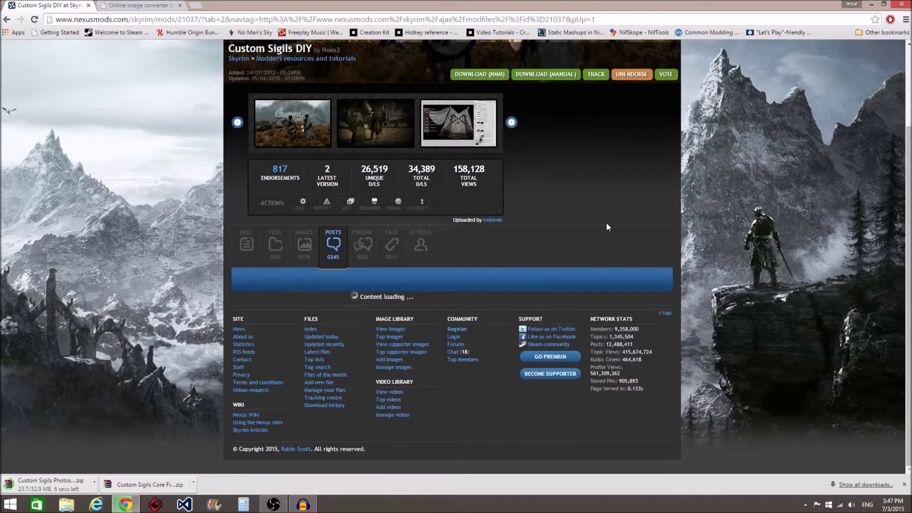
{"action": "scroll", "coordinate": [670, 228], "scroll_direction": "down", "scroll_amount": 12}
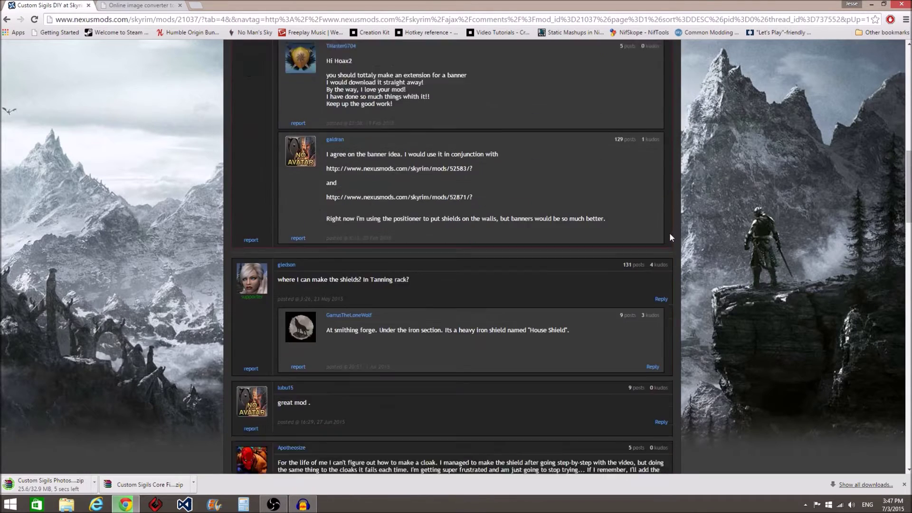
{"action": "scroll", "coordinate": [670, 234], "scroll_direction": "down", "scroll_amount": 9}
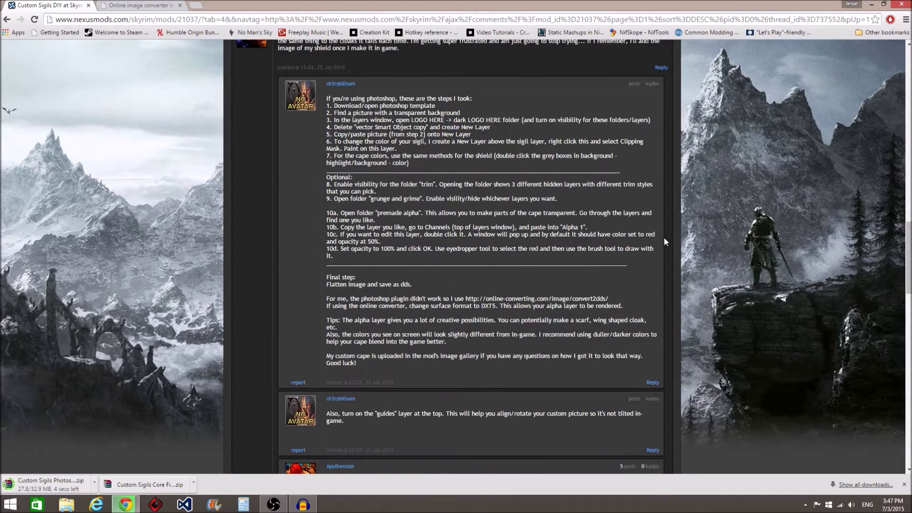
{"action": "scroll", "coordinate": [664, 242], "scroll_direction": "up", "scroll_amount": 1}
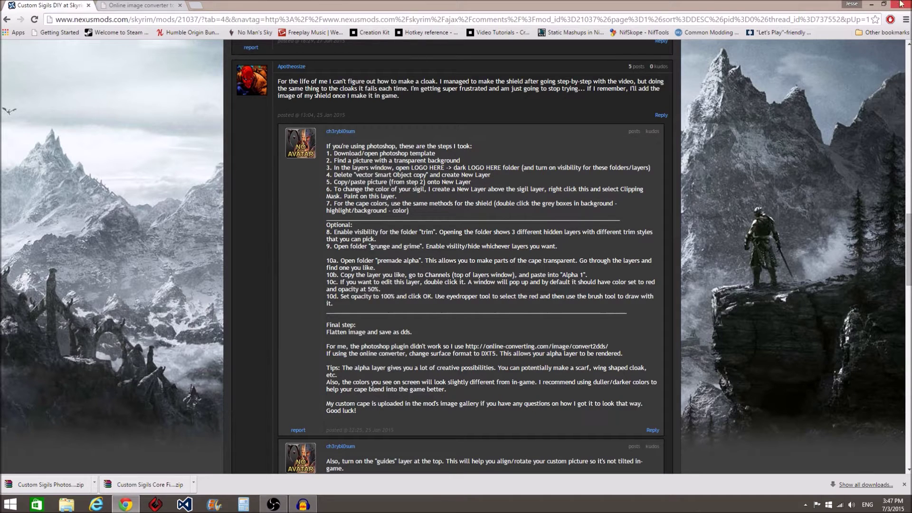
Step: Drag the Photoshop Template zip from the download bar onto the desktop
{"action": "left_click", "coordinate": [883, 4]}
{"action": "left_click_drag", "start_coordinate": [450, 287], "coordinate": [198, 227]}
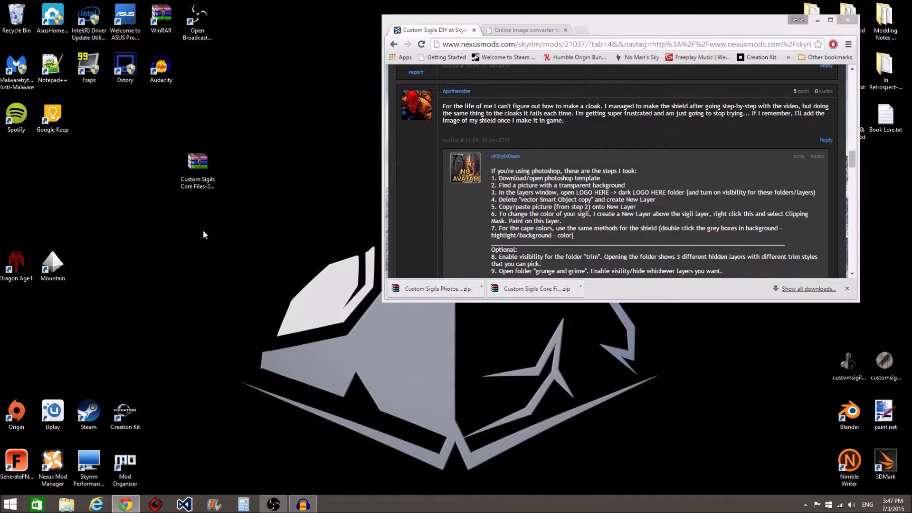
{"action": "left_click", "coordinate": [831, 19]}
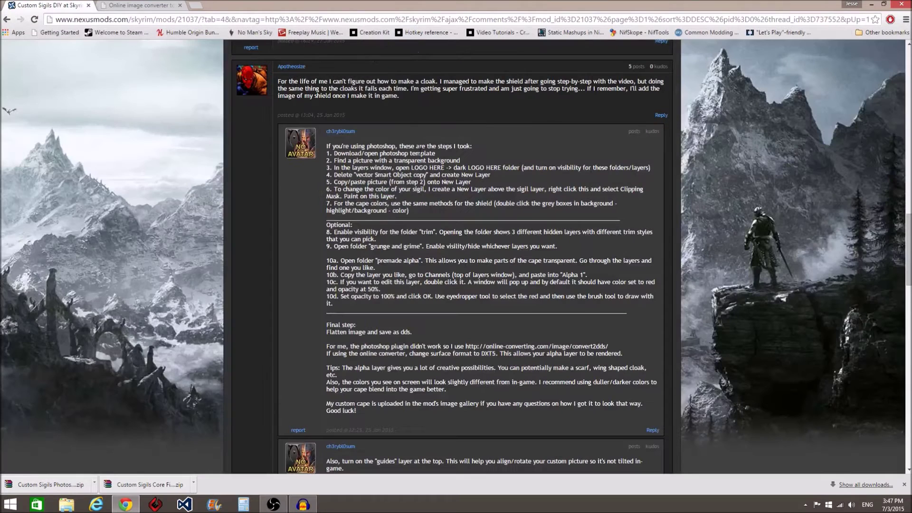
Step: Switch to the DDS converter page, then open the Photoshop Template zip in WinRAR
{"action": "left_click", "coordinate": [158, 8]}
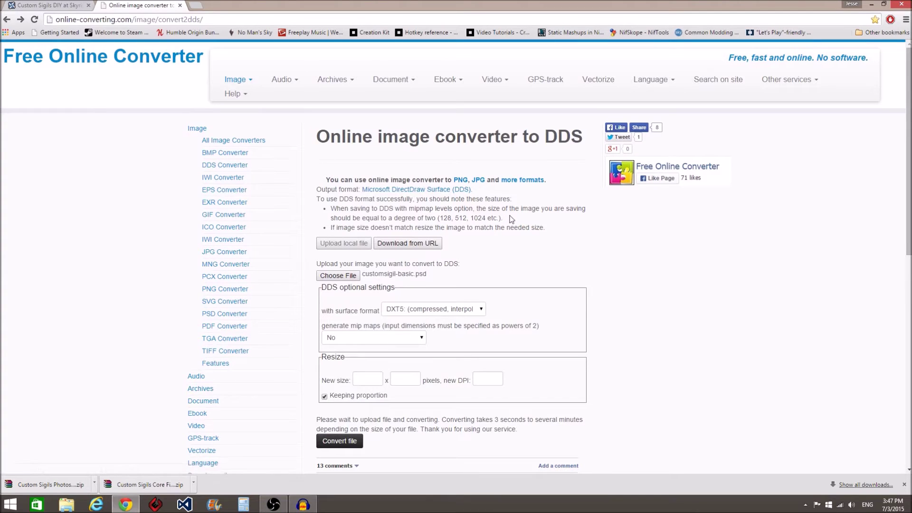
{"action": "left_click", "coordinate": [884, 4]}
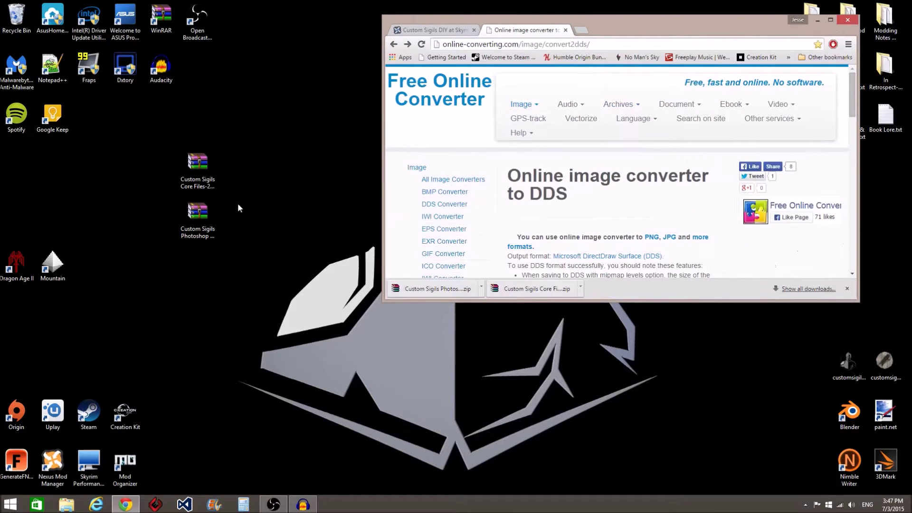
{"action": "left_click", "coordinate": [199, 221]}
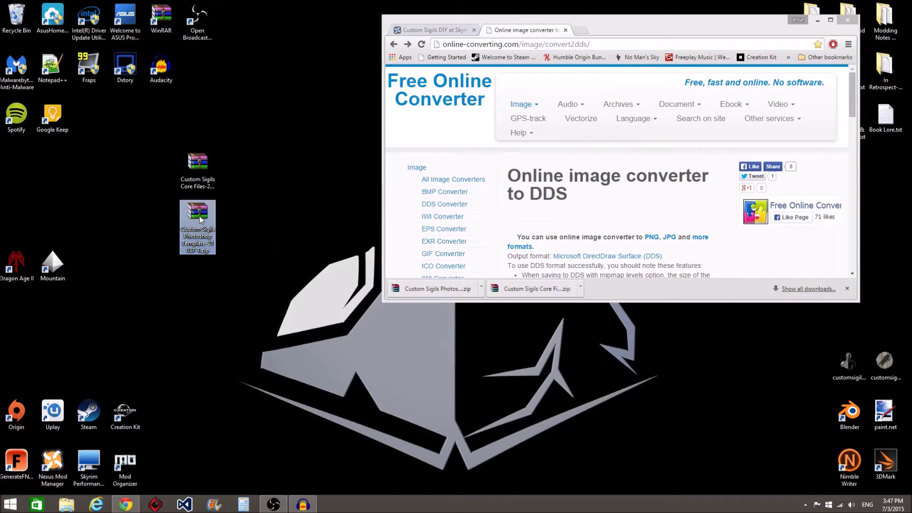
{"action": "double_click", "coordinate": [199, 216]}
{"action": "left_click", "coordinate": [603, 107]}
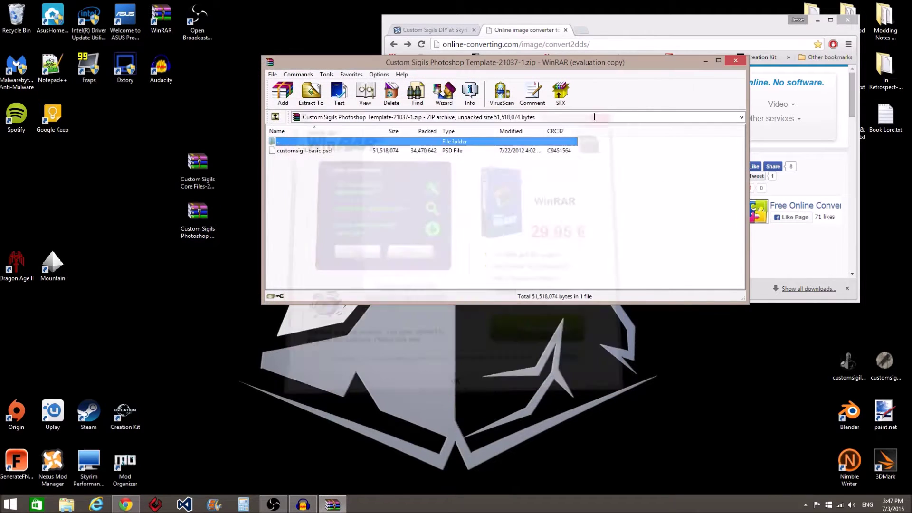
Step: Extract customsigil-basic.psd from the archive onto the desktop and close WinRAR
{"action": "left_click", "coordinate": [318, 150]}
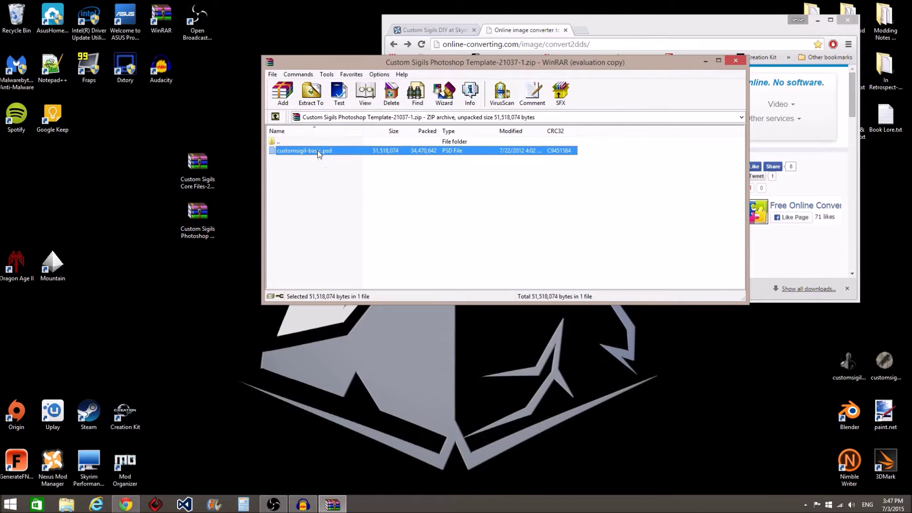
{"action": "left_click_drag", "start_coordinate": [318, 150], "coordinate": [120, 162]}
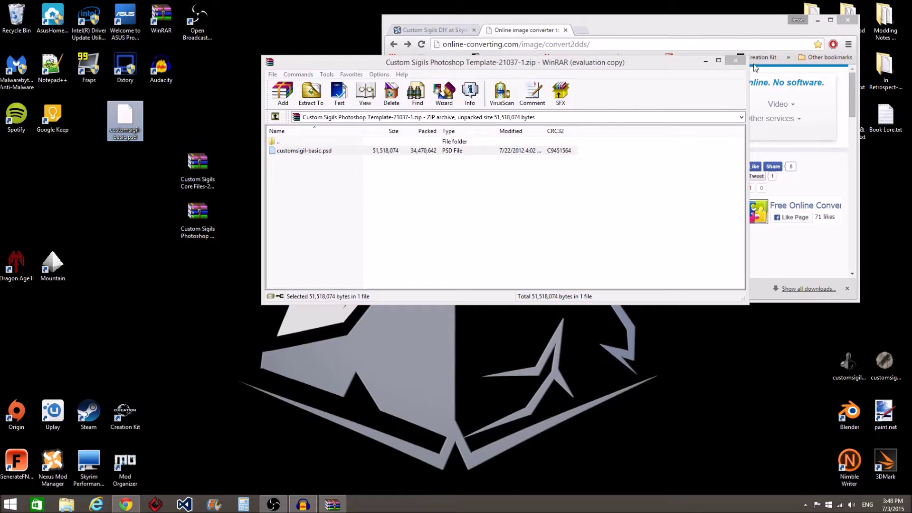
{"action": "left_click", "coordinate": [737, 63]}
{"action": "left_click", "coordinate": [831, 20]}
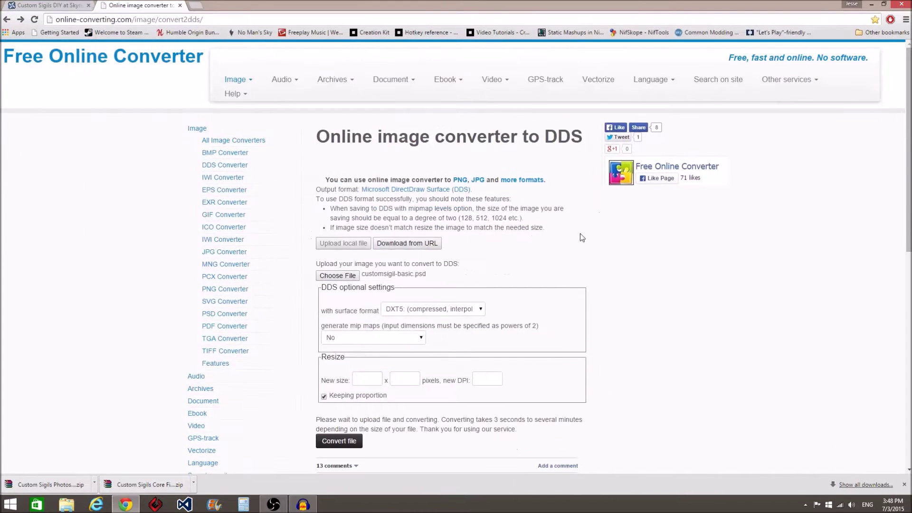
Step: Upload customsigil-basic.psd from the Desktop for DDS conversion with DXT5 and no mip maps
{"action": "left_click", "coordinate": [339, 278]}
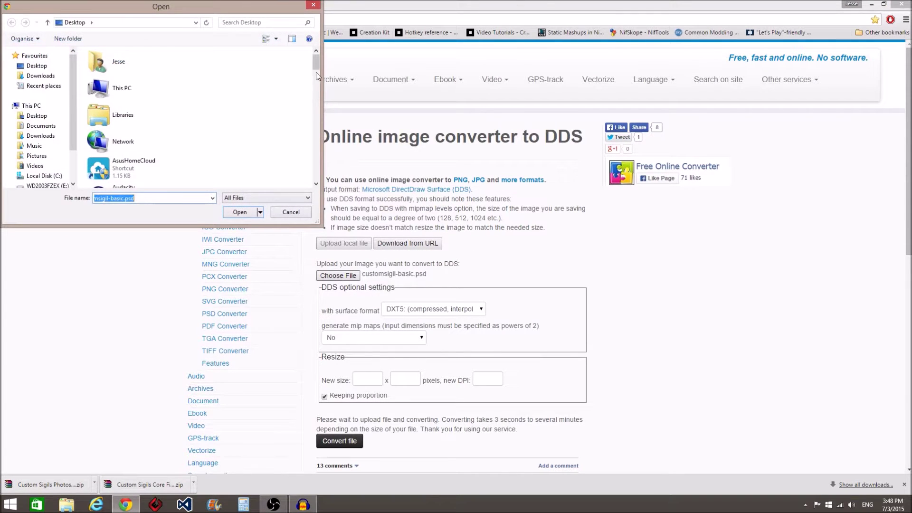
{"action": "left_click_drag", "start_coordinate": [316, 72], "coordinate": [315, 145]}
{"action": "left_click", "coordinate": [154, 91]}
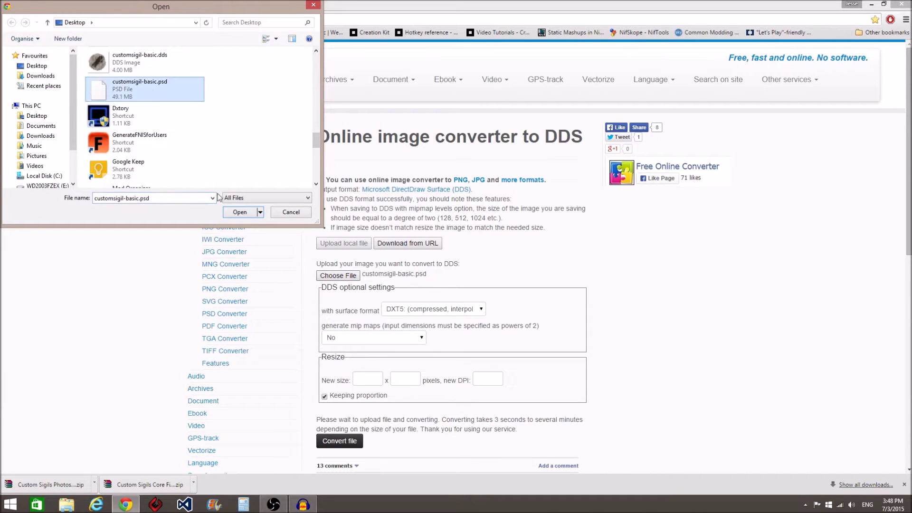
{"action": "left_click", "coordinate": [240, 212]}
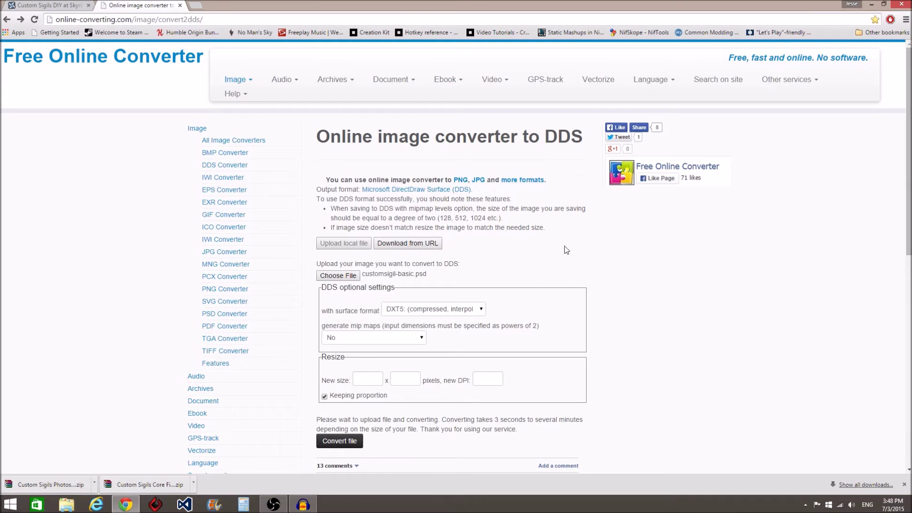
{"action": "scroll", "coordinate": [514, 302], "scroll_direction": "down", "scroll_amount": 1}
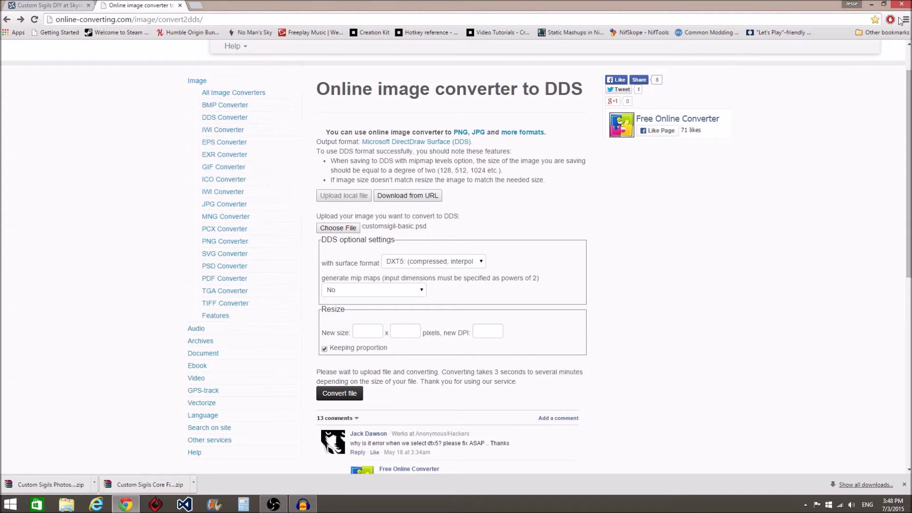
{"action": "left_click", "coordinate": [871, 4]}
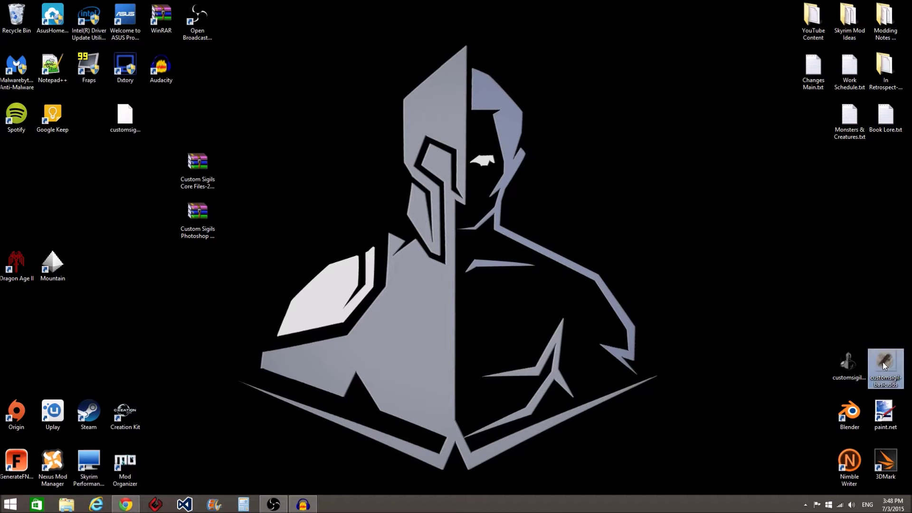
Step: Move customsigil-basic.dds on the desktop and open it with paint.net
{"action": "left_click_drag", "start_coordinate": [883, 362], "coordinate": [334, 138]}
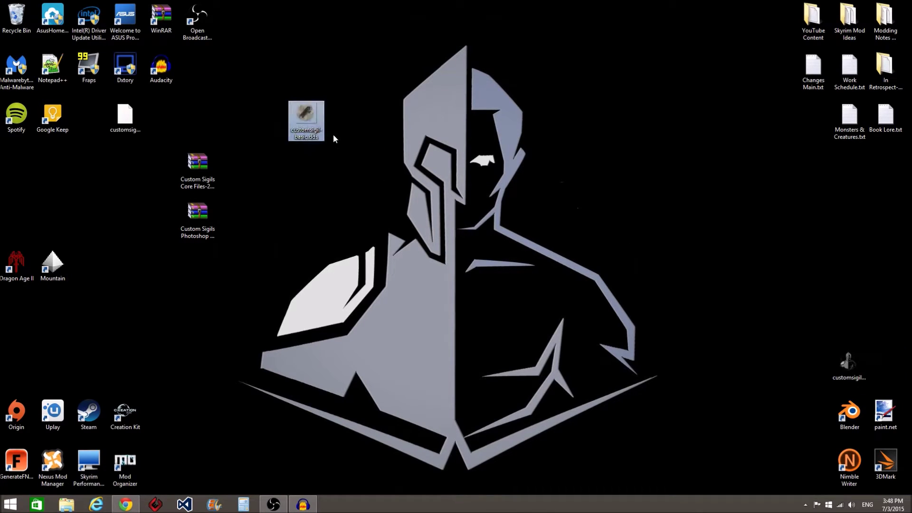
{"action": "left_click_drag", "start_coordinate": [268, 94], "coordinate": [341, 156]}
{"action": "left_click", "coordinate": [357, 137]}
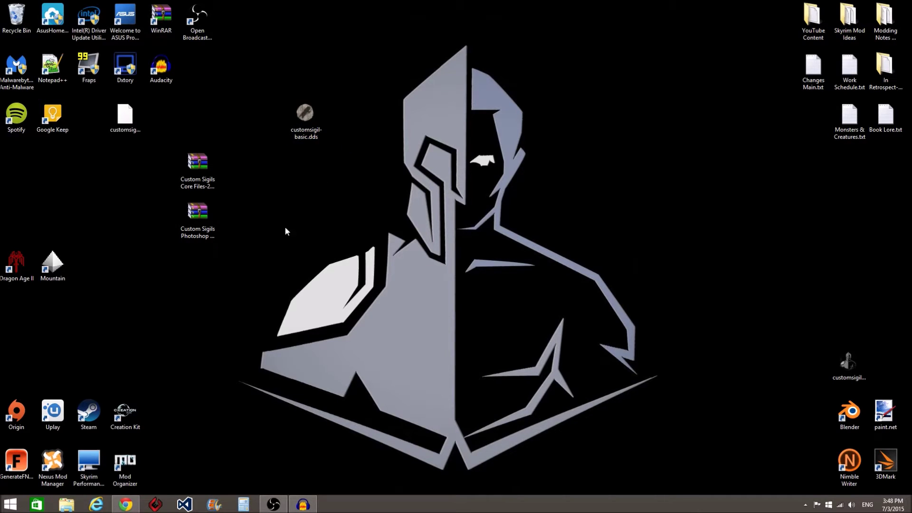
{"action": "right_click", "coordinate": [301, 113]}
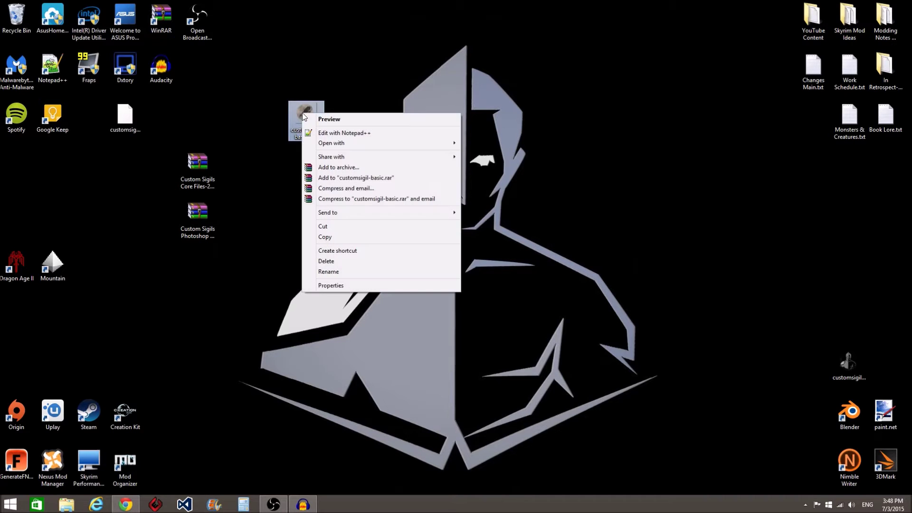
{"action": "mouse_move", "coordinate": [351, 147]}
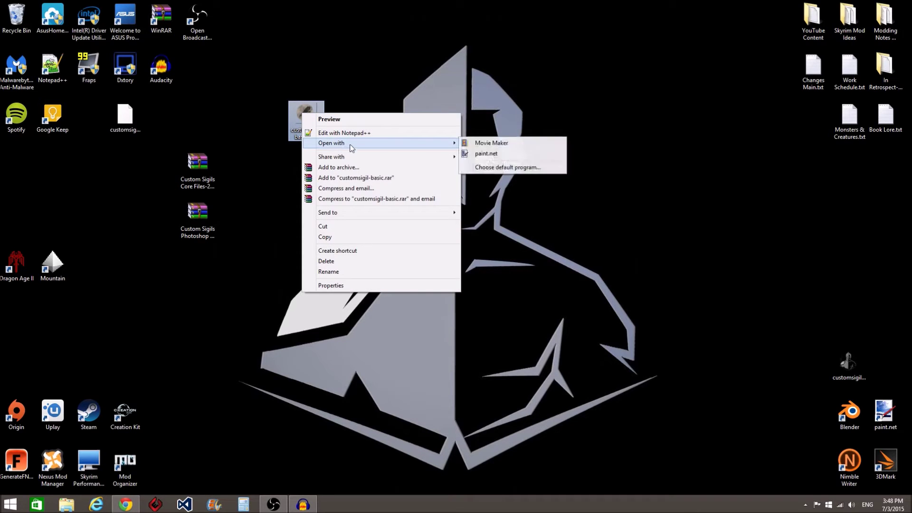
{"action": "left_click", "coordinate": [482, 153]}
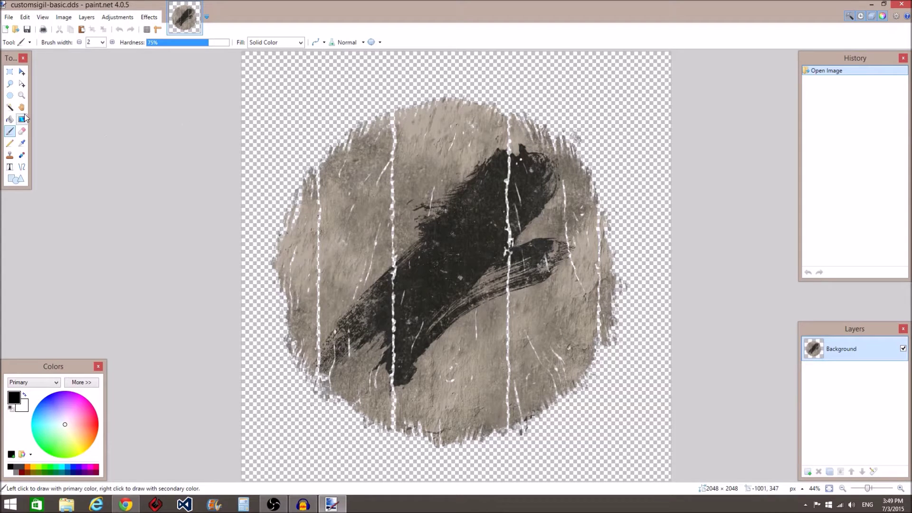
Step: Paint Bucket every beige and grey region of the shield disc solid black
{"action": "left_click", "coordinate": [9, 119]}
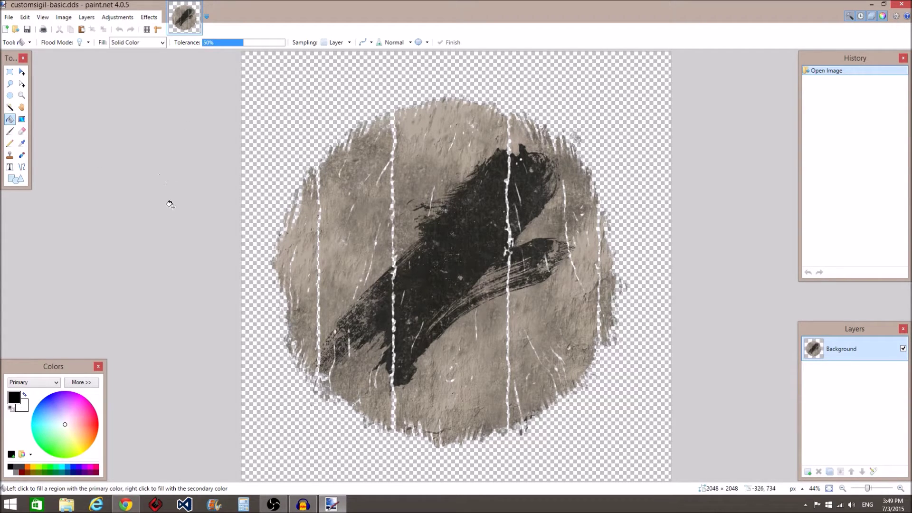
{"action": "left_click", "coordinate": [300, 236]}
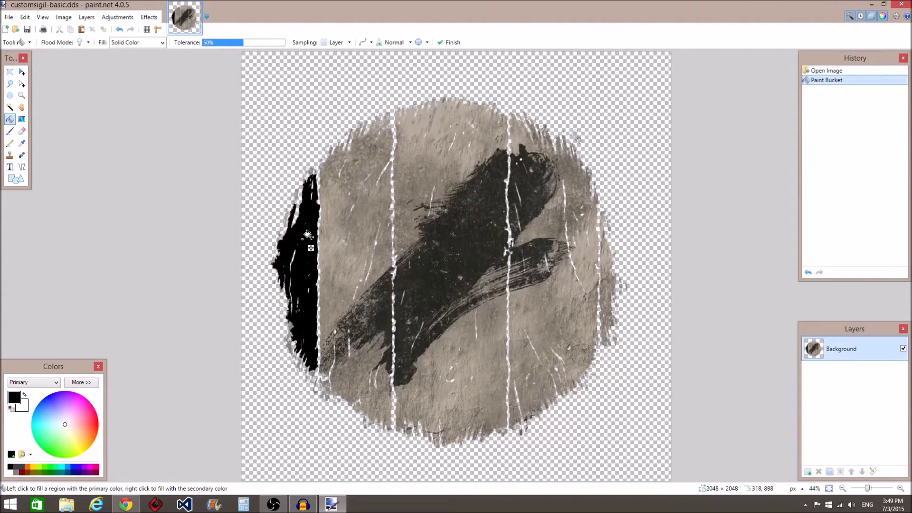
{"action": "left_click", "coordinate": [337, 210]}
{"action": "left_click", "coordinate": [422, 154]}
{"action": "left_click", "coordinate": [471, 201]}
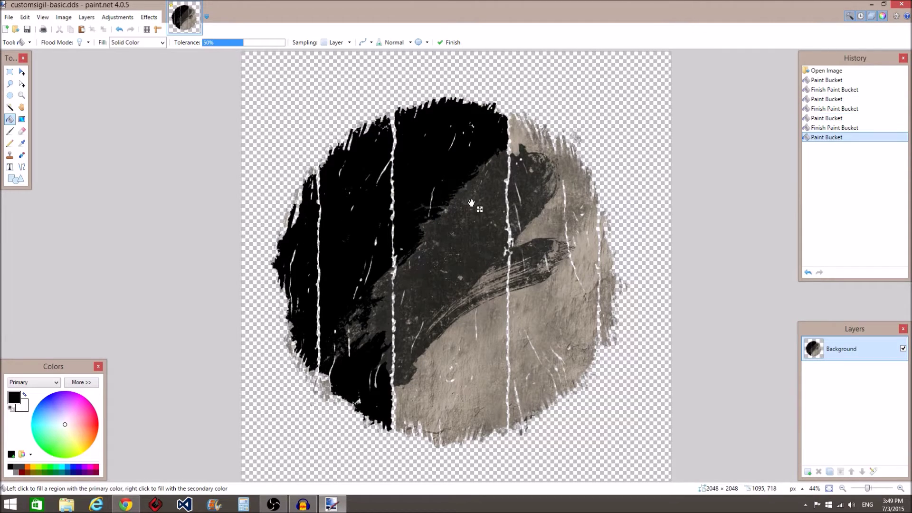
{"action": "left_click", "coordinate": [484, 327]}
{"action": "left_click", "coordinate": [539, 312]}
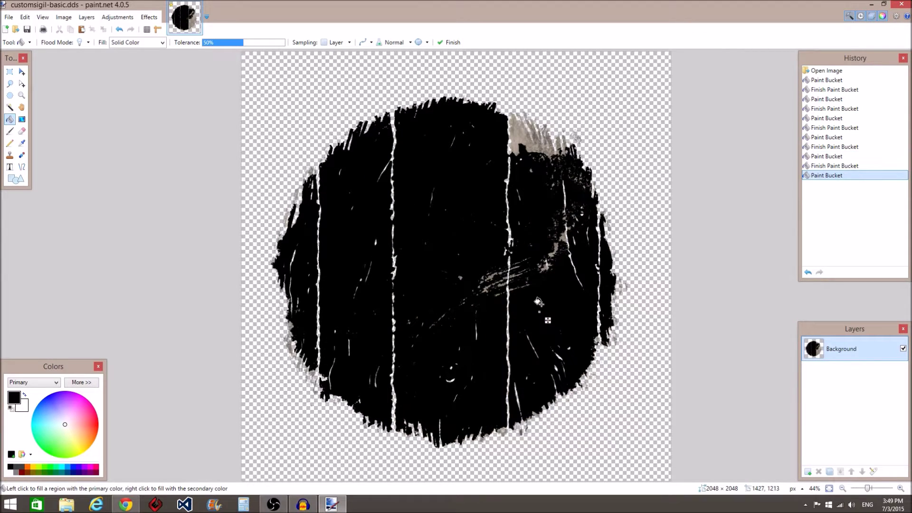
{"action": "left_click", "coordinate": [522, 151]}
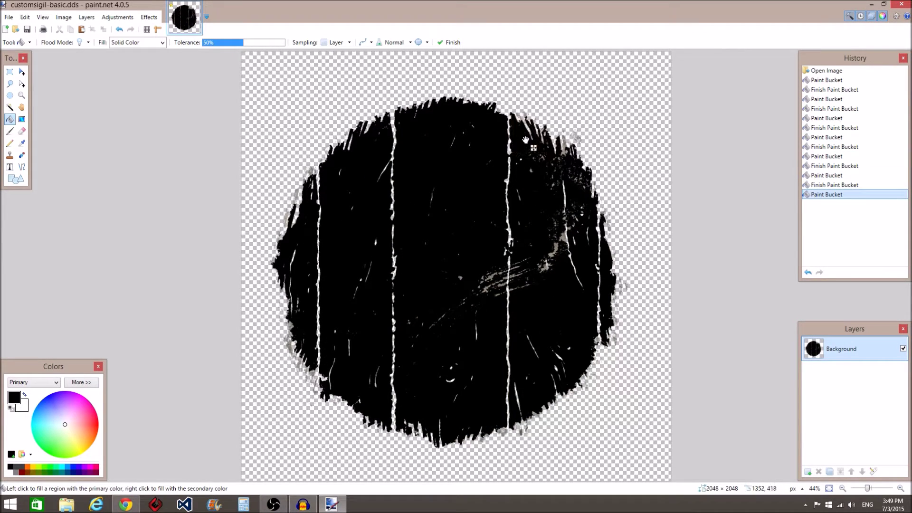
{"action": "left_click", "coordinate": [556, 248]}
{"action": "left_click", "coordinate": [561, 240]}
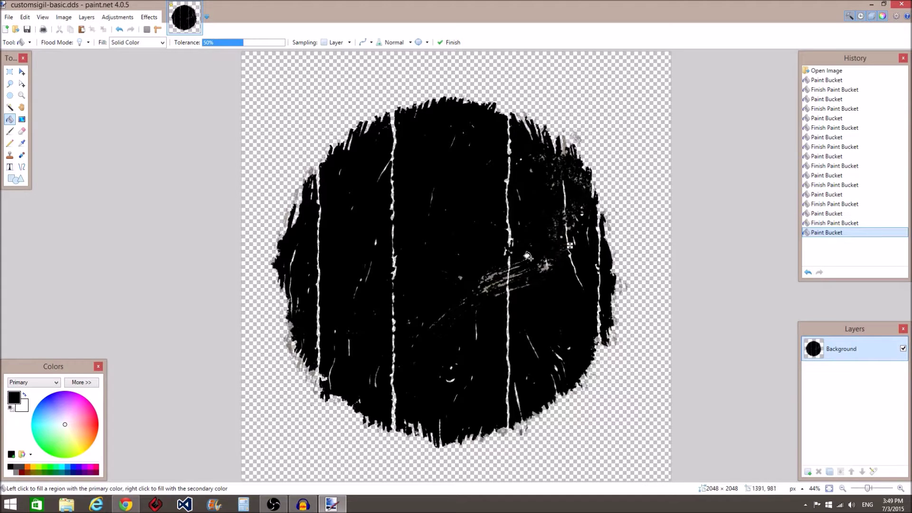
{"action": "left_click", "coordinate": [485, 279]}
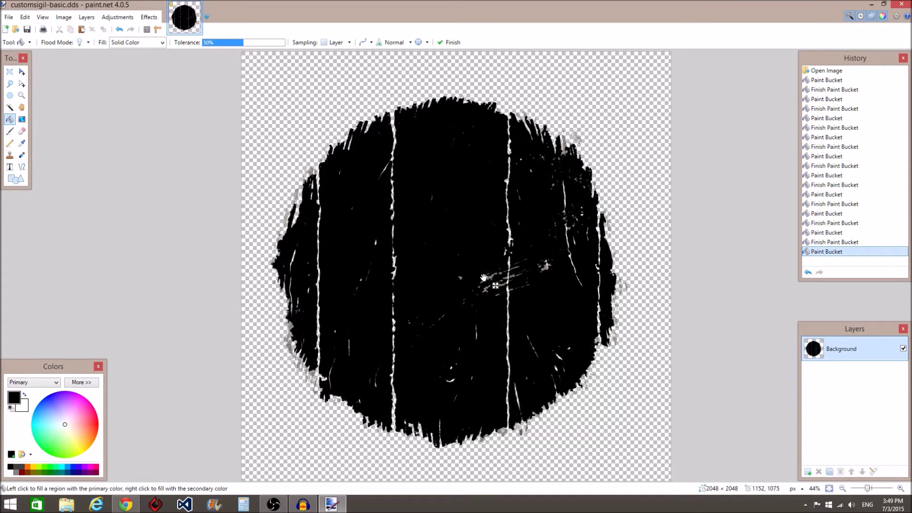
{"action": "left_click", "coordinate": [478, 276]}
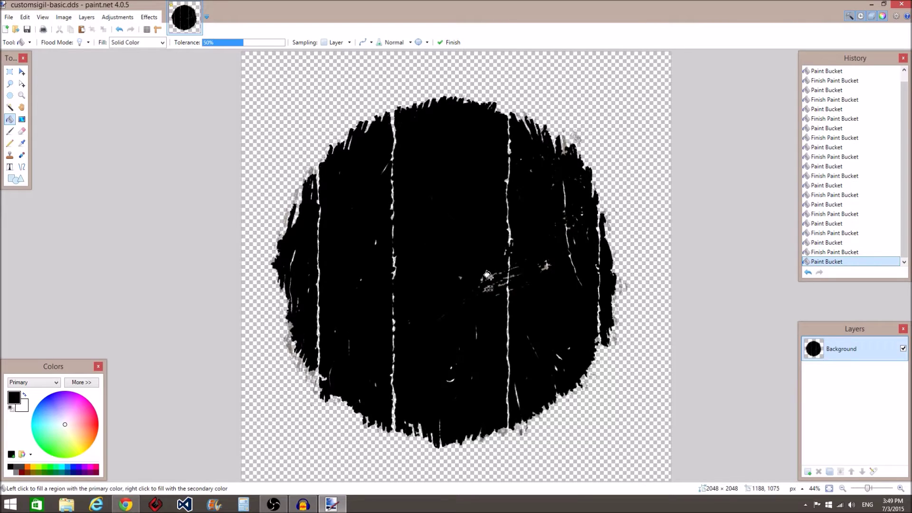
{"action": "left_click_drag", "start_coordinate": [477, 279], "coordinate": [485, 291]}
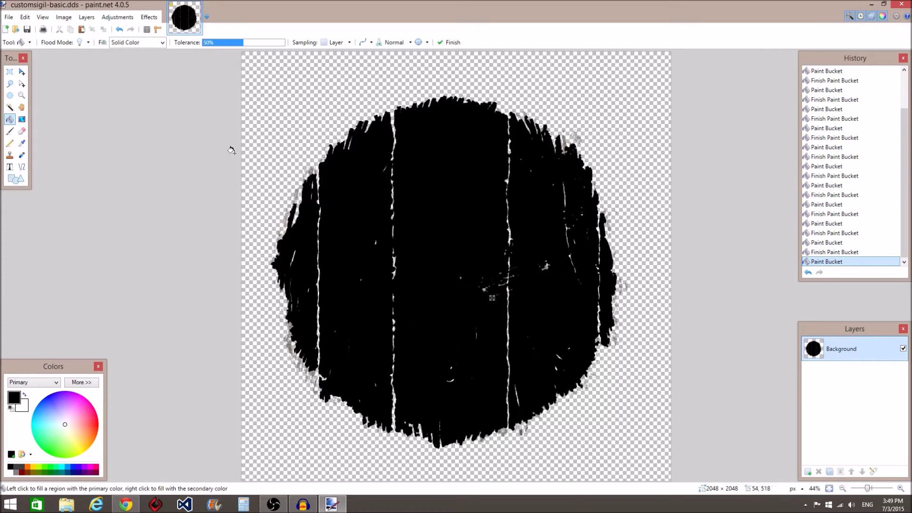
Step: Open Icon2 - Metal.jpg from the YouTube Content\Icons folder
{"action": "left_click", "coordinate": [8, 17]}
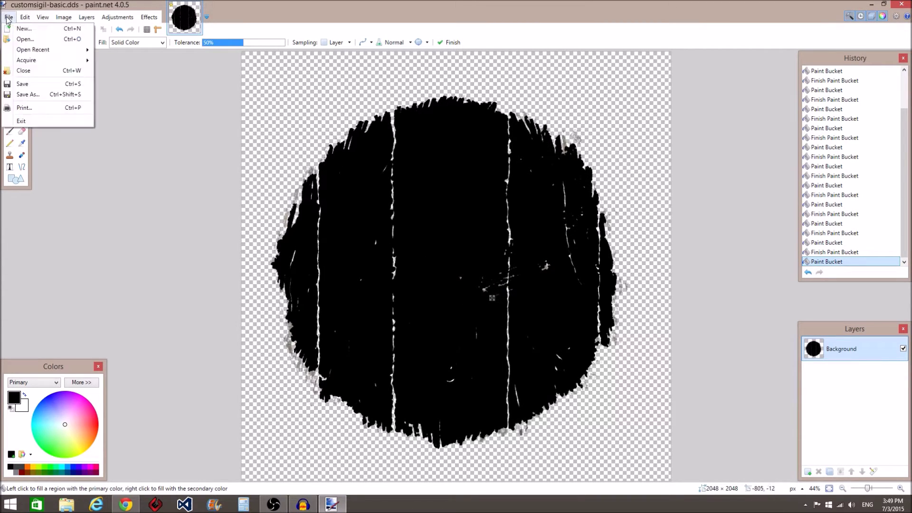
{"action": "left_click", "coordinate": [26, 39]}
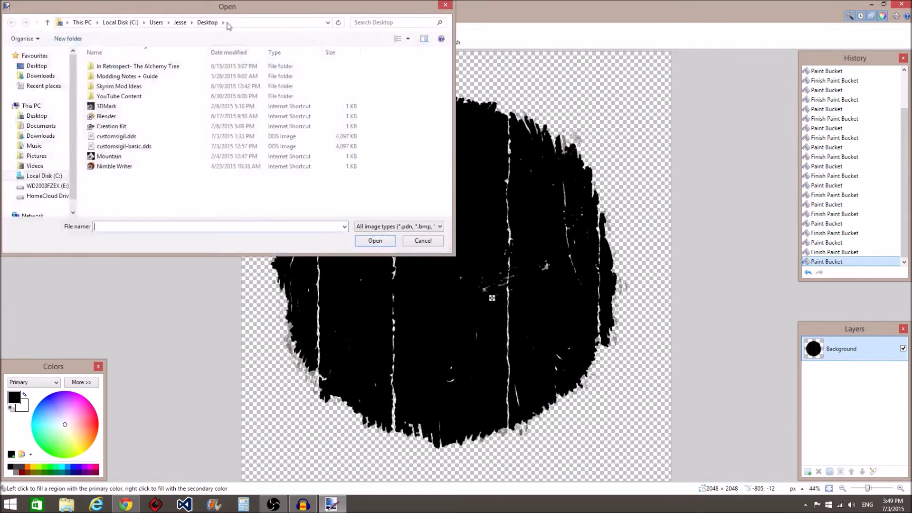
{"action": "left_click", "coordinate": [133, 97]}
{"action": "double_click", "coordinate": [133, 97]}
{"action": "double_click", "coordinate": [133, 84]}
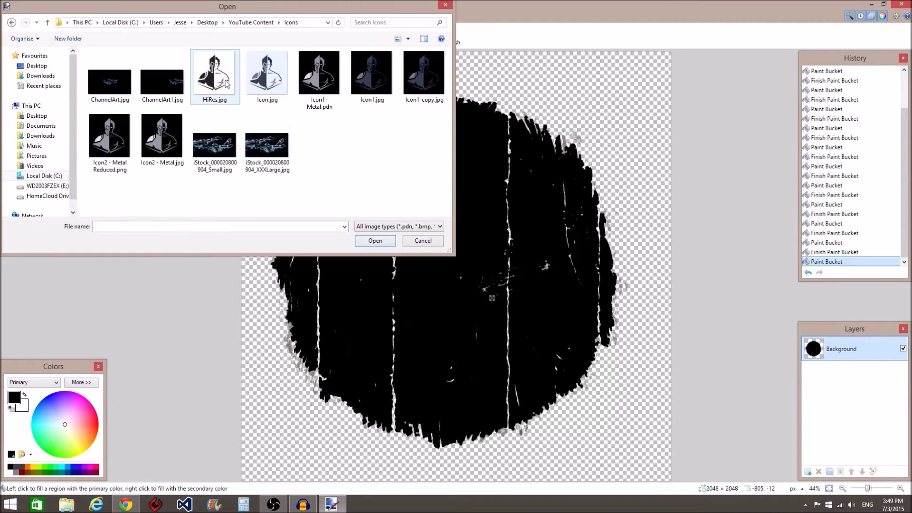
{"action": "left_click", "coordinate": [160, 137]}
{"action": "left_click", "coordinate": [383, 243]}
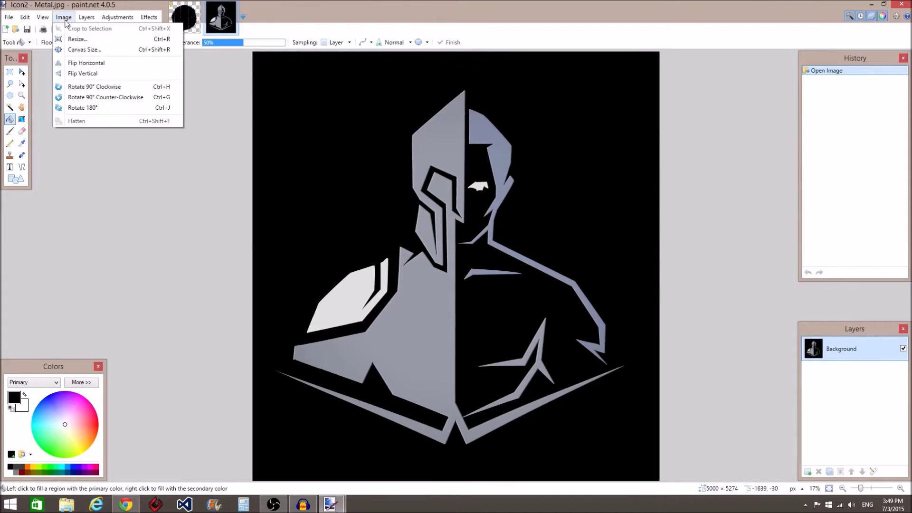
Step: Resize the warrior icon to 1800 px wide and delete its black background with the Magic Wand
{"action": "left_click", "coordinate": [80, 43]}
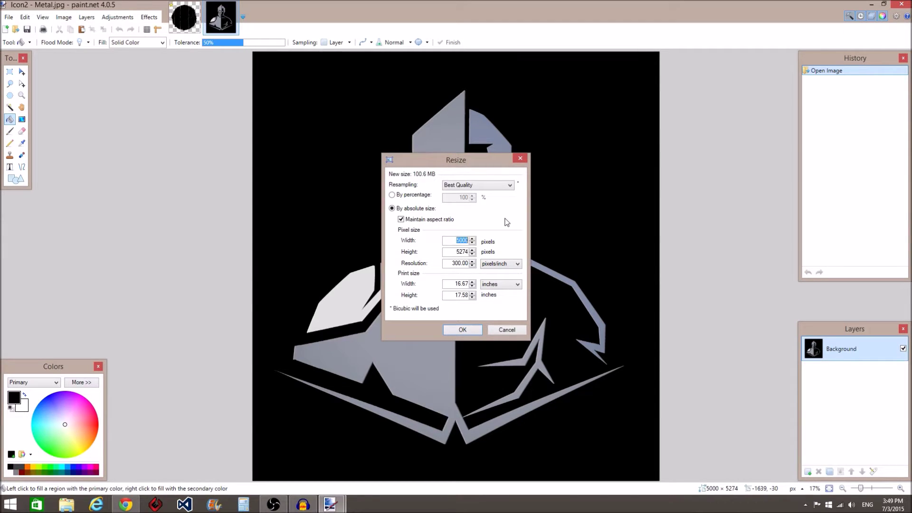
{"action": "type", "text": "1800"}
{"action": "left_click", "coordinate": [463, 330]}
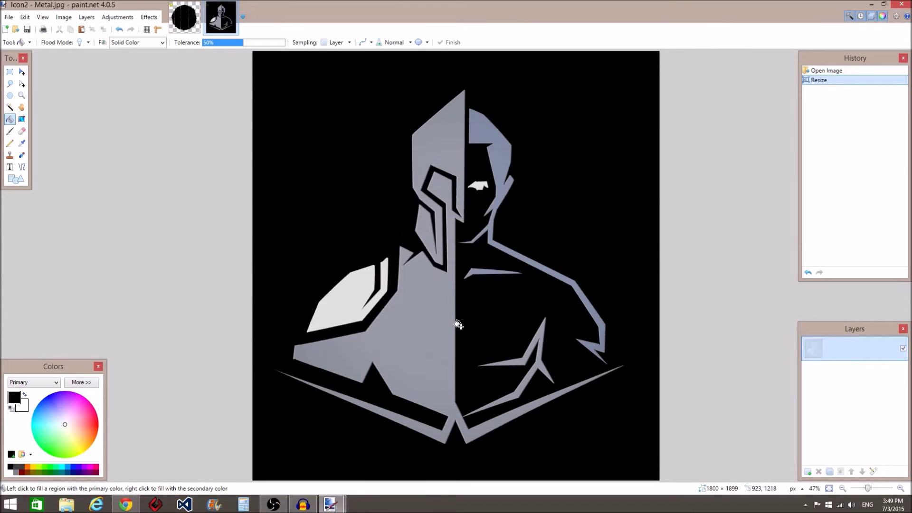
{"action": "left_click", "coordinate": [10, 107]}
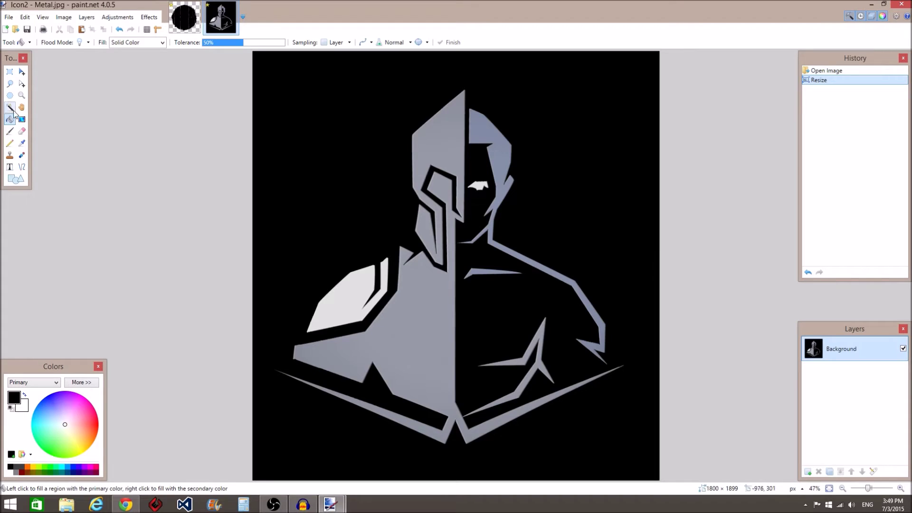
{"action": "left_click", "coordinate": [277, 117]}
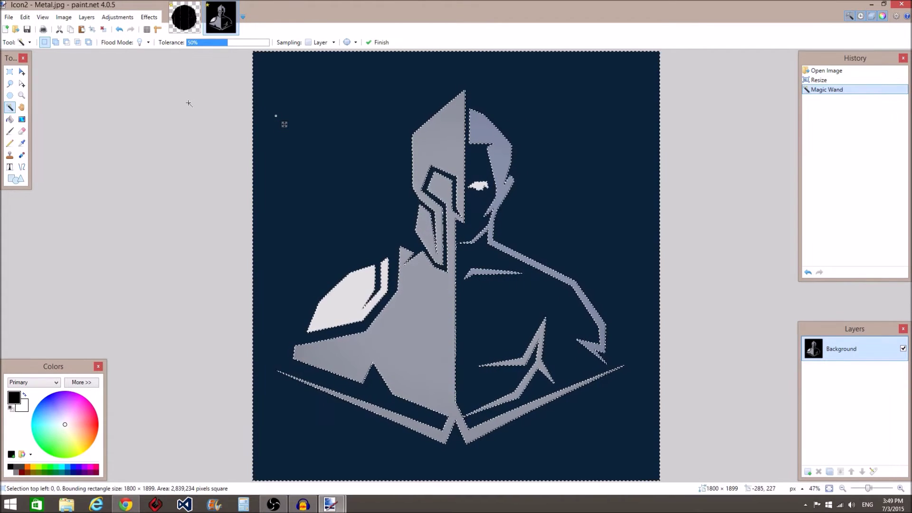
{"action": "key", "text": "Delete"}
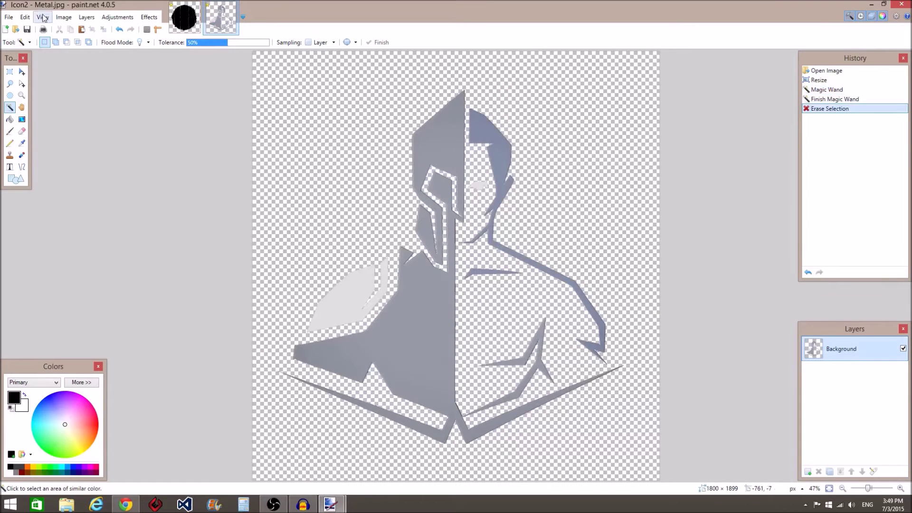
Step: Select all of the icon, copy it, and go back to customsigil-basic.dds
{"action": "left_click", "coordinate": [24, 17]}
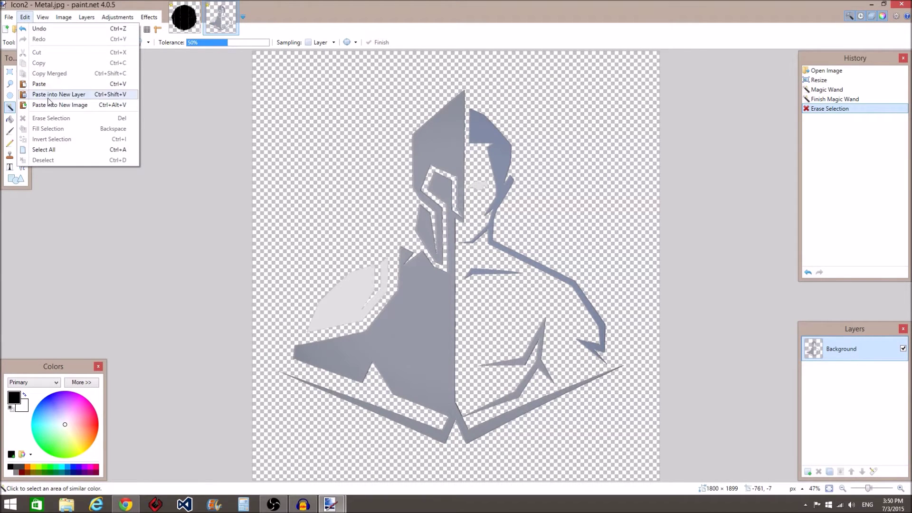
{"action": "left_click", "coordinate": [44, 150]}
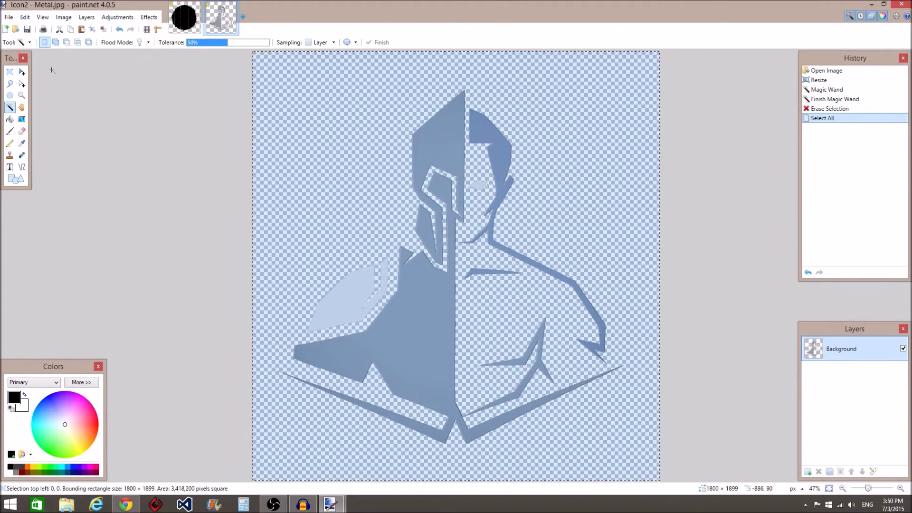
{"action": "left_click", "coordinate": [25, 17]}
{"action": "left_click", "coordinate": [31, 64]}
{"action": "left_click", "coordinate": [184, 17]}
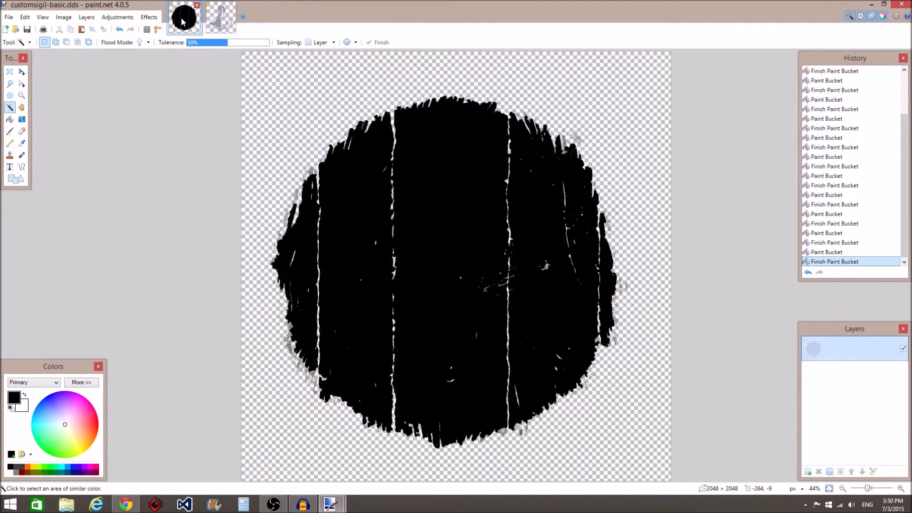
Step: Paste the warrior icon into a new layer and move it lower and right
{"action": "left_click", "coordinate": [24, 17]}
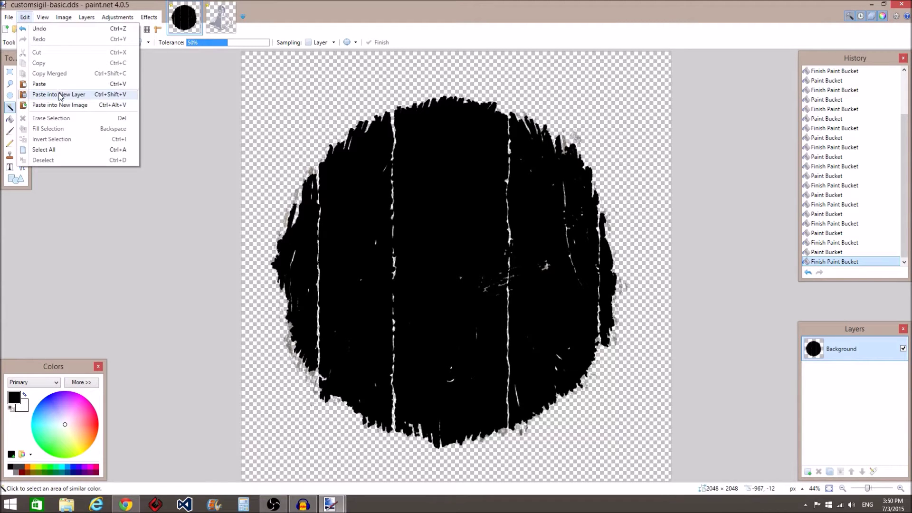
{"action": "left_click", "coordinate": [60, 95]}
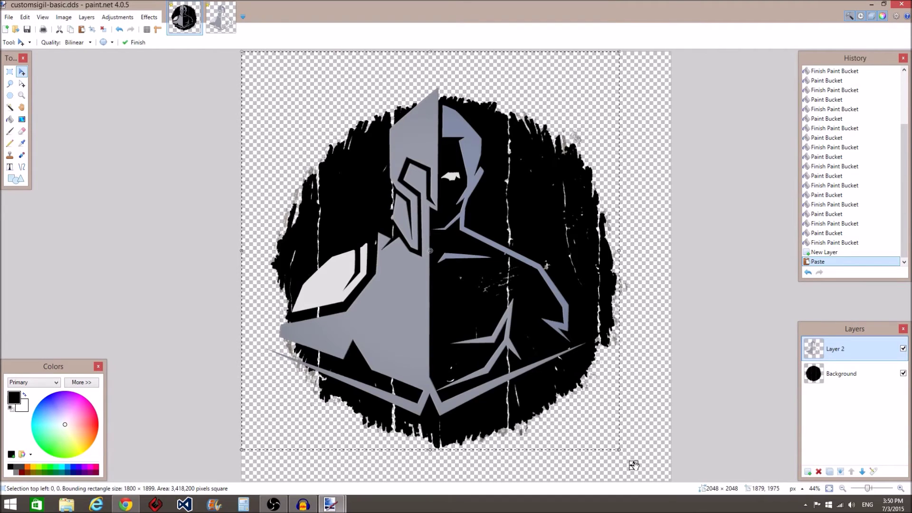
{"action": "left_click_drag", "start_coordinate": [633, 465], "coordinate": [656, 512]}
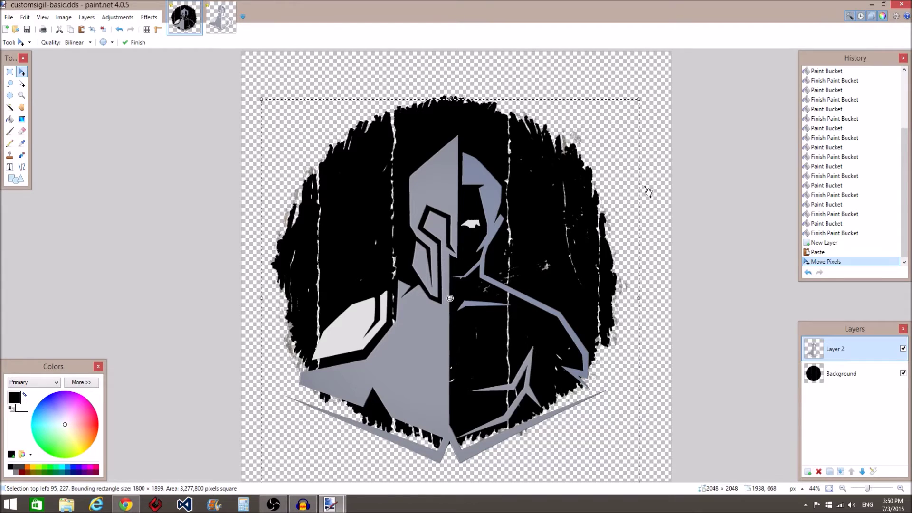
Step: Close Icon2 - Metal.jpg without saving its changes
{"action": "left_click", "coordinate": [219, 32]}
{"action": "key", "text": "ctrl+w"}
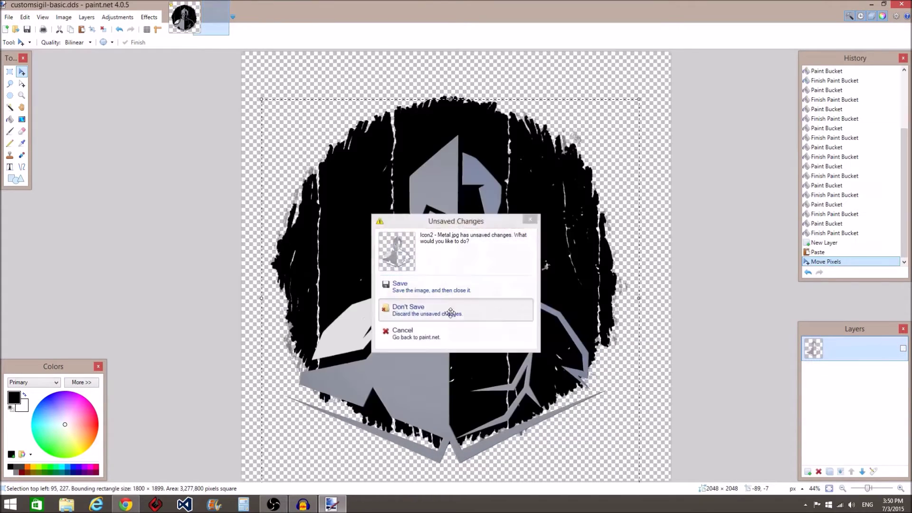
{"action": "left_click", "coordinate": [450, 313]}
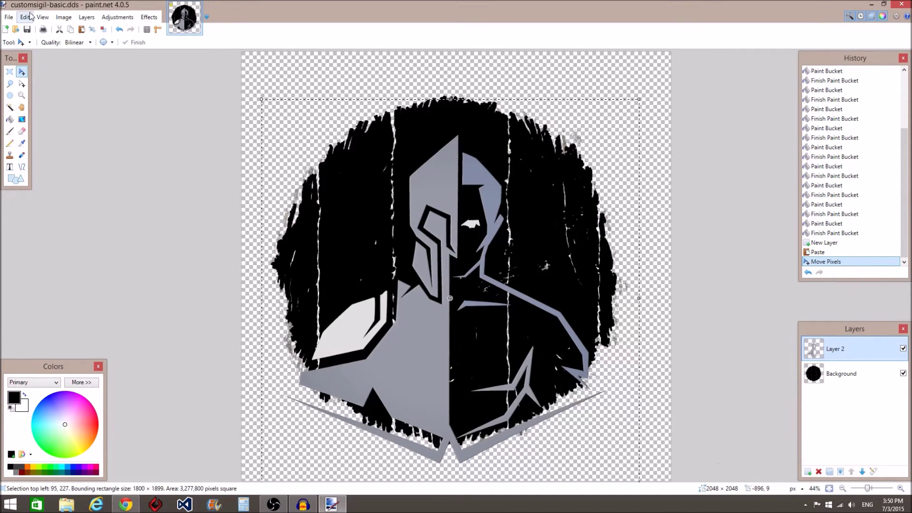
{"action": "left_click", "coordinate": [103, 29]}
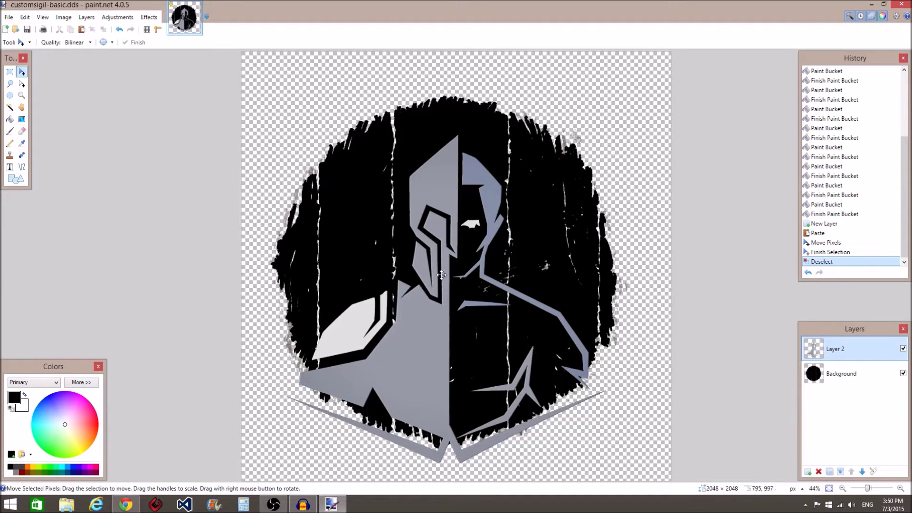
{"action": "left_click", "coordinate": [845, 374]}
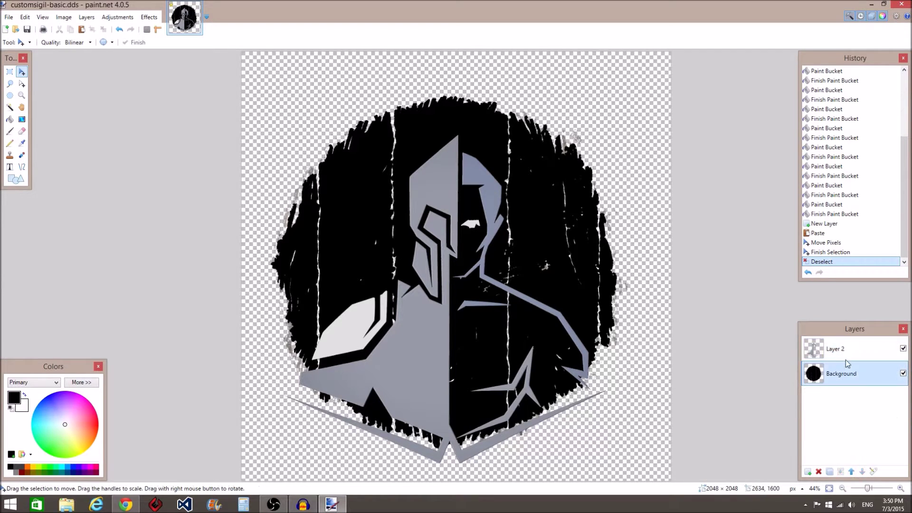
{"action": "left_click", "coordinate": [857, 351]}
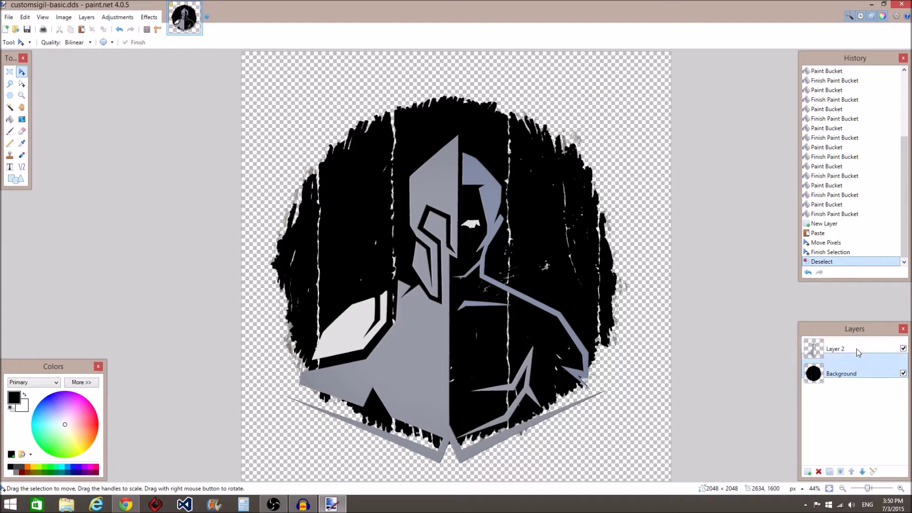
{"action": "left_click", "coordinate": [903, 374]}
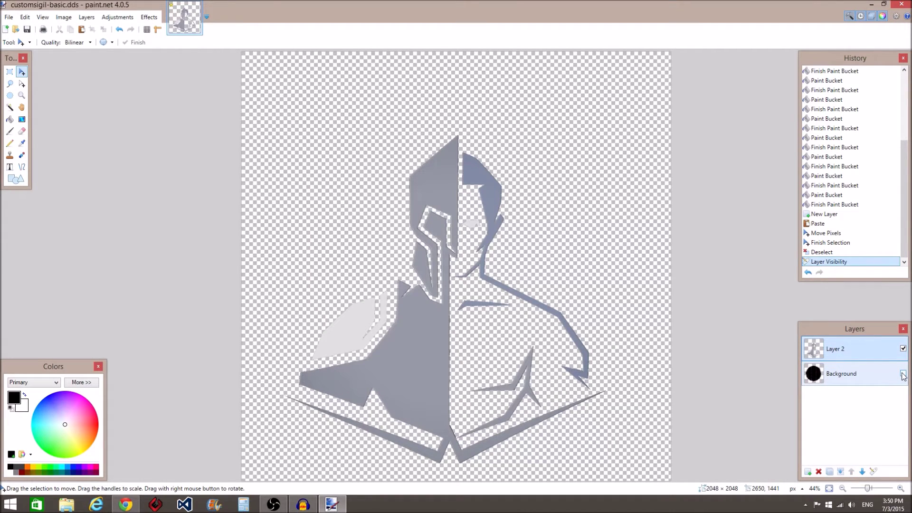
{"action": "left_click", "coordinate": [903, 374]}
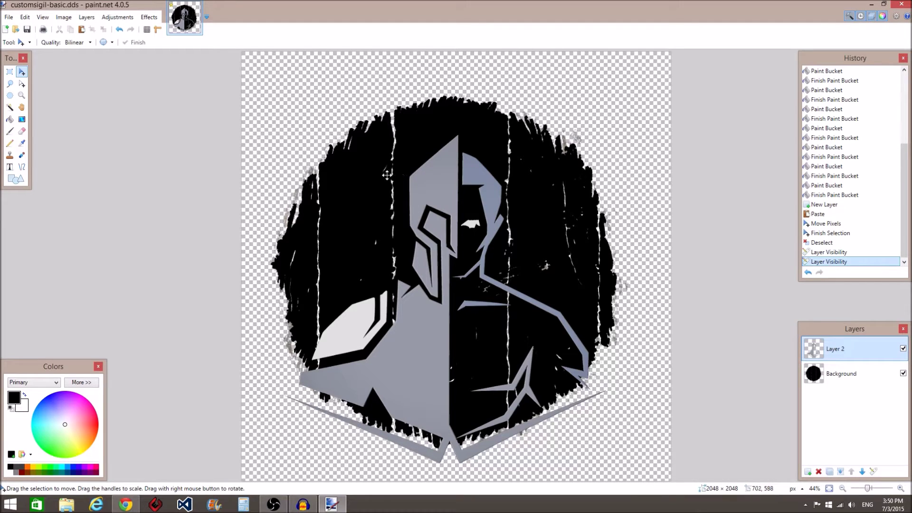
Step: Erase the grey diagonal bands under the warrior on Layer 2 with a 45-width eraser
{"action": "left_click", "coordinate": [22, 132]}
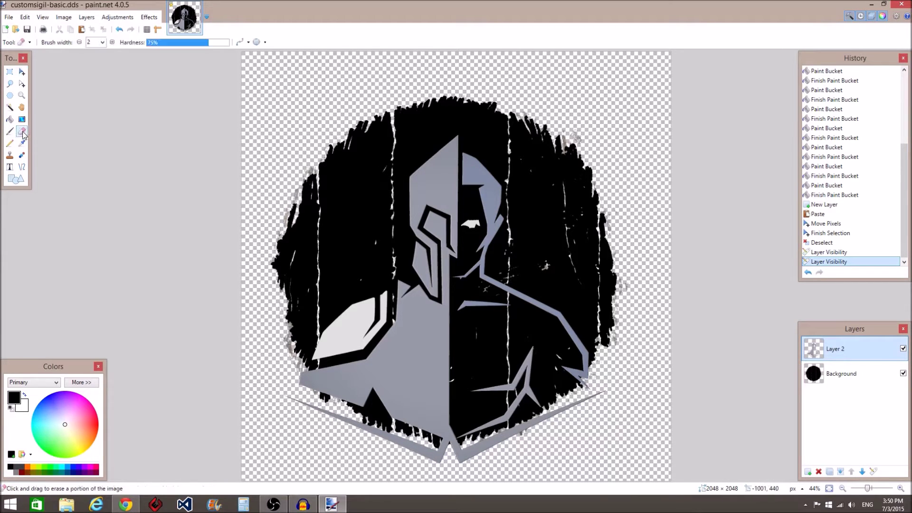
{"action": "left_click", "coordinate": [102, 43]}
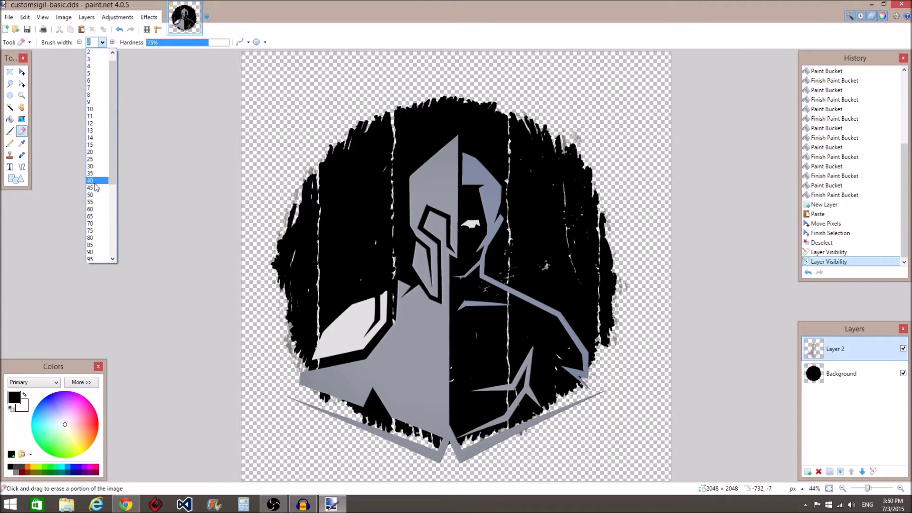
{"action": "left_click", "coordinate": [95, 187]}
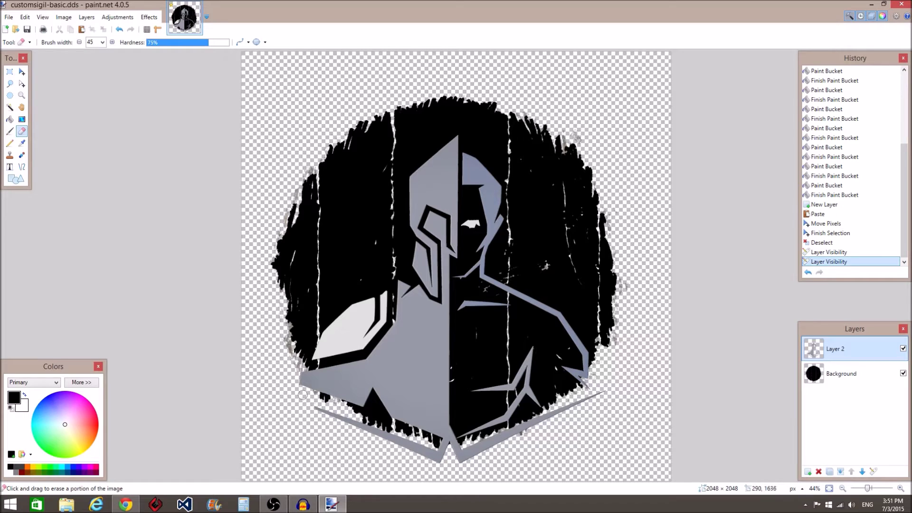
{"action": "left_click_drag", "start_coordinate": [299, 383], "coordinate": [304, 379]}
{"action": "left_click_drag", "start_coordinate": [323, 394], "coordinate": [325, 392]}
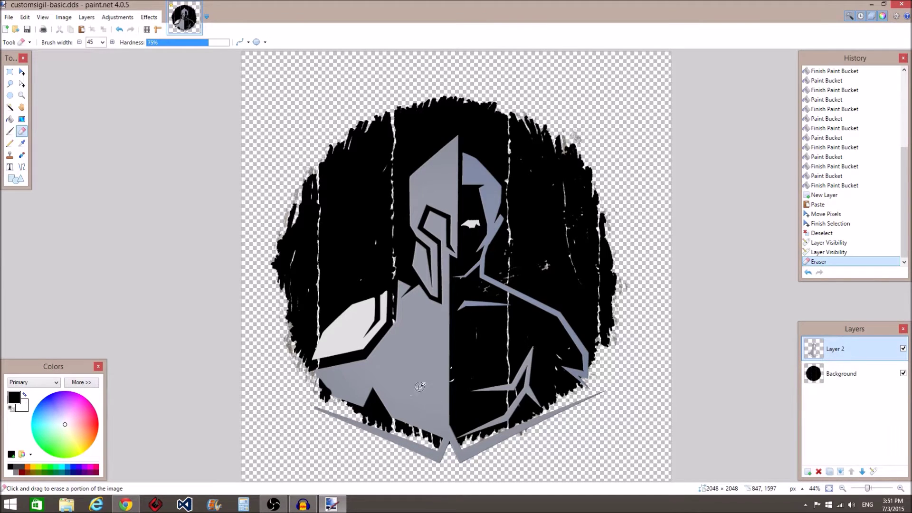
{"action": "mouse_move", "coordinate": [315, 411]}
{"action": "left_mouse_down"}
{"action": "mouse_move", "coordinate": [344, 427]}
{"action": "mouse_move", "coordinate": [332, 411]}
{"action": "mouse_move", "coordinate": [341, 414]}
{"action": "mouse_move", "coordinate": [426, 460]}
{"action": "mouse_move", "coordinate": [451, 451]}
{"action": "mouse_move", "coordinate": [423, 445]}
{"action": "left_mouse_up"}
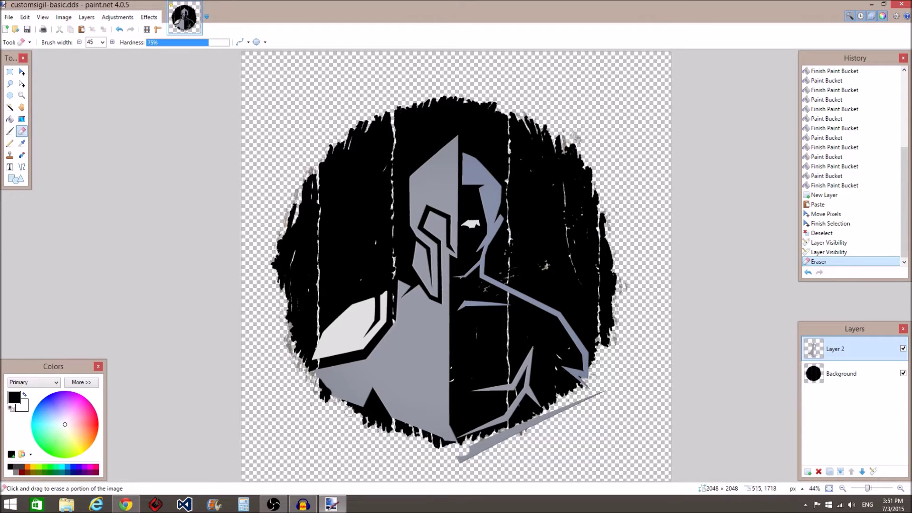
{"action": "mouse_move", "coordinate": [330, 396]}
{"action": "left_mouse_down"}
{"action": "mouse_move", "coordinate": [384, 424]}
{"action": "mouse_move", "coordinate": [328, 394]}
{"action": "mouse_move", "coordinate": [306, 355]}
{"action": "mouse_move", "coordinate": [328, 383]}
{"action": "mouse_move", "coordinate": [383, 416]}
{"action": "mouse_move", "coordinate": [439, 438]}
{"action": "mouse_move", "coordinate": [484, 437]}
{"action": "mouse_move", "coordinate": [451, 456]}
{"action": "mouse_move", "coordinate": [468, 461]}
{"action": "mouse_move", "coordinate": [544, 435]}
{"action": "mouse_move", "coordinate": [549, 424]}
{"action": "mouse_move", "coordinate": [529, 422]}
{"action": "mouse_move", "coordinate": [574, 412]}
{"action": "mouse_move", "coordinate": [586, 397]}
{"action": "mouse_move", "coordinate": [579, 408]}
{"action": "mouse_move", "coordinate": [583, 394]}
{"action": "mouse_move", "coordinate": [567, 386]}
{"action": "mouse_move", "coordinate": [583, 390]}
{"action": "mouse_move", "coordinate": [576, 383]}
{"action": "mouse_move", "coordinate": [592, 357]}
{"action": "mouse_move", "coordinate": [519, 424]}
{"action": "mouse_move", "coordinate": [462, 437]}
{"action": "mouse_move", "coordinate": [499, 439]}
{"action": "left_mouse_up"}
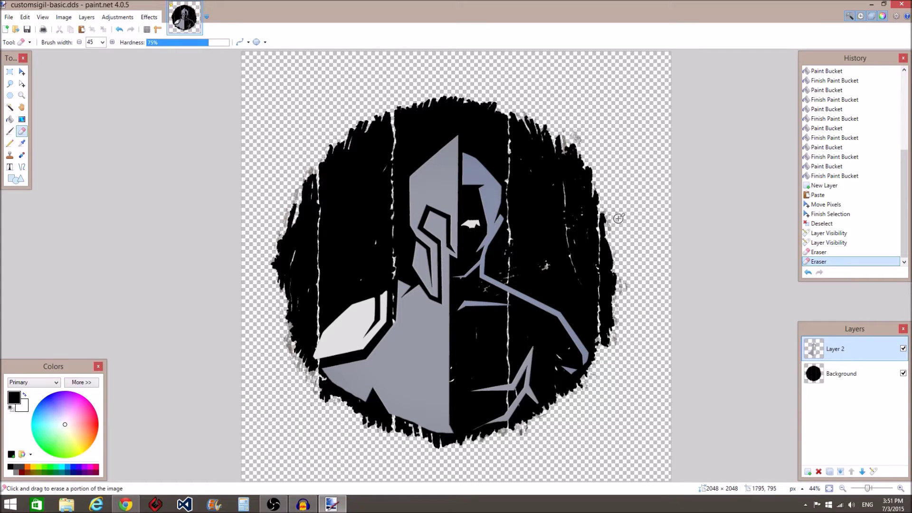
Step: Apply Effects > Distort > 1px Expansion to Layer 2, then bring up Tools > Smudge
{"action": "left_click", "coordinate": [148, 18]}
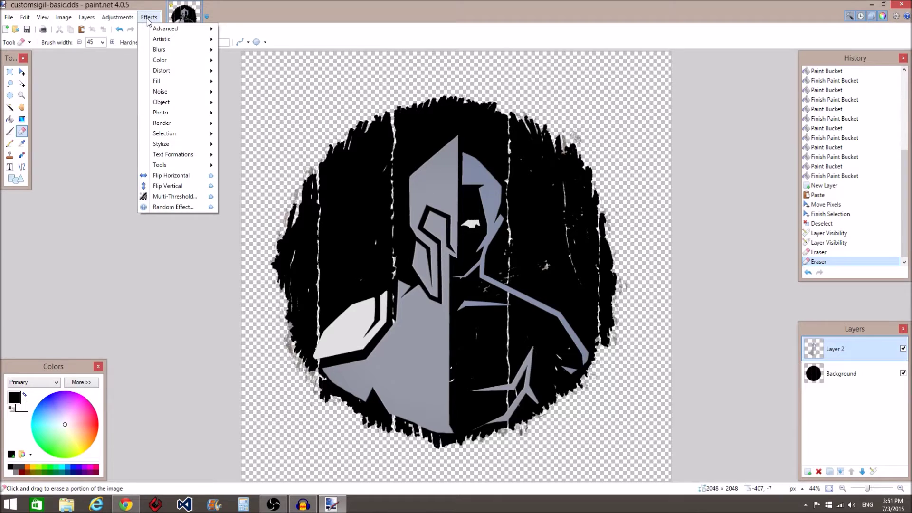
{"action": "mouse_move", "coordinate": [180, 169]}
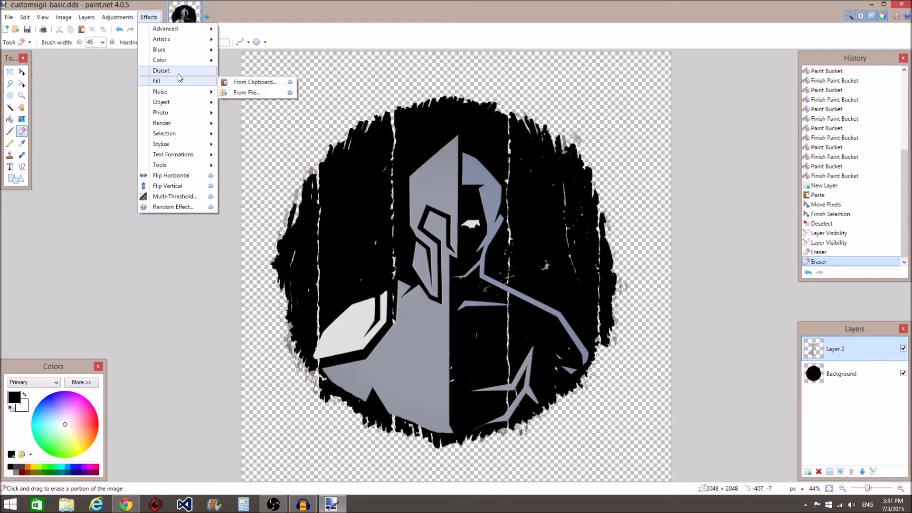
{"action": "mouse_move", "coordinate": [180, 73]}
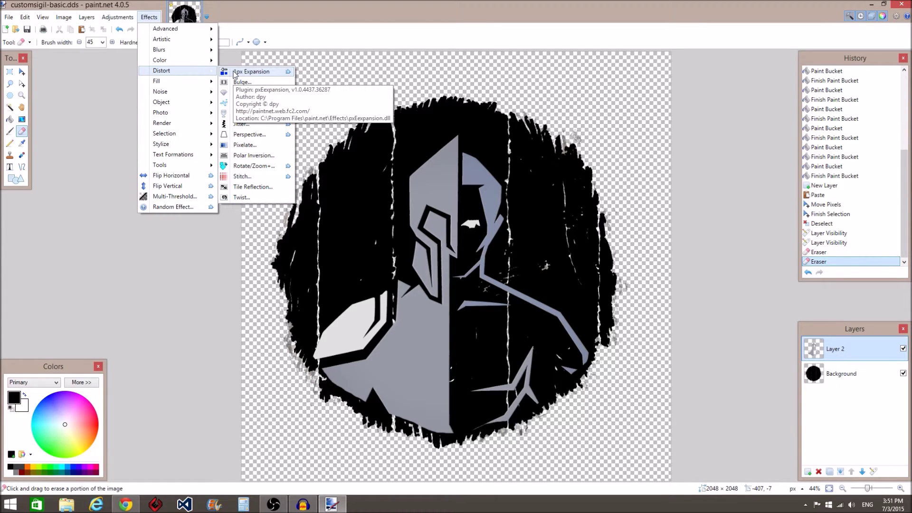
{"action": "left_click", "coordinate": [234, 72]}
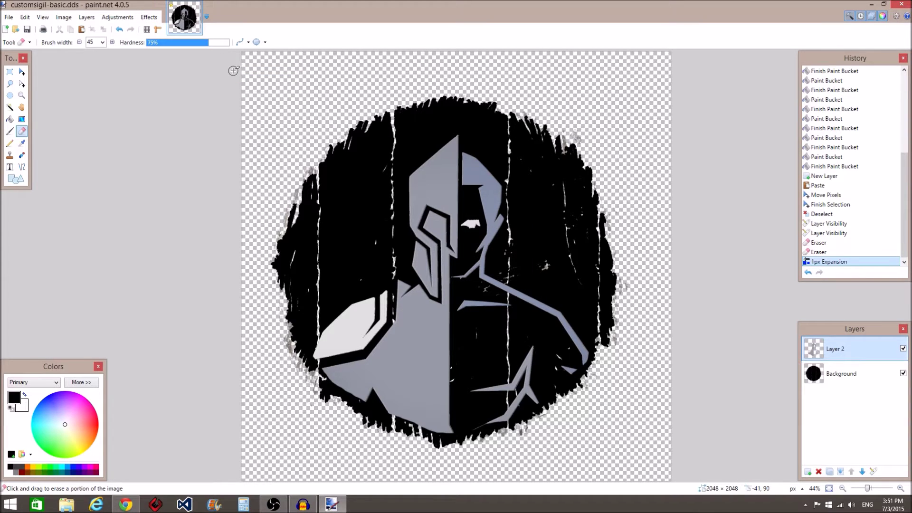
{"action": "left_click", "coordinate": [150, 23]}
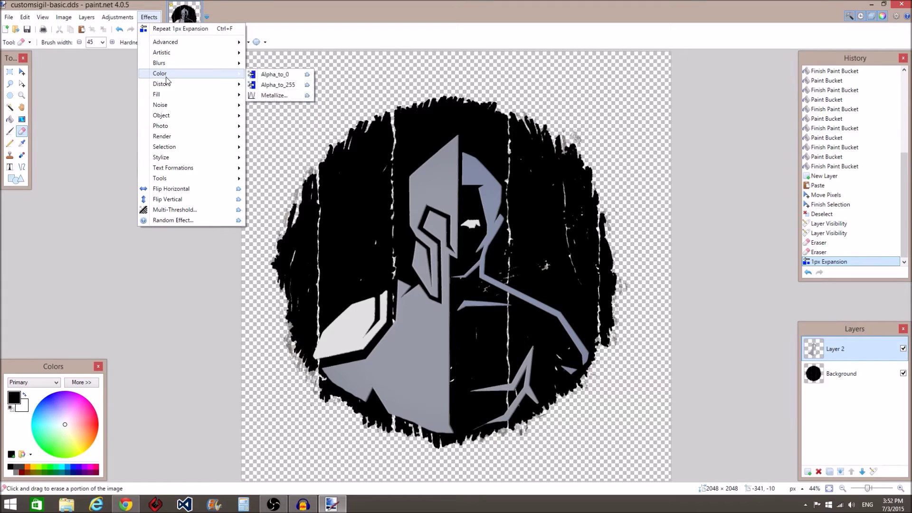
{"action": "mouse_move", "coordinate": [166, 89]}
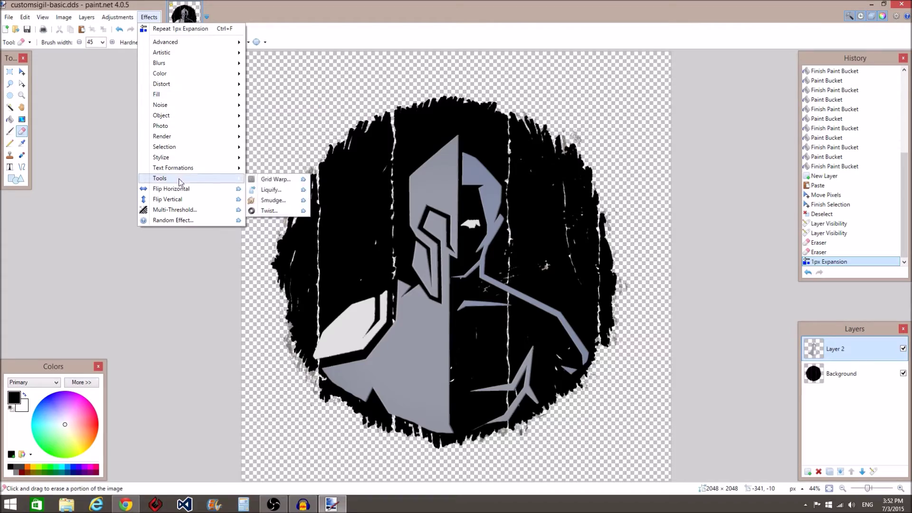
Step: Smudge the helmet's upper-left edge and apply it, then undo back to the 1px Expansion state
{"action": "left_click", "coordinate": [271, 201]}
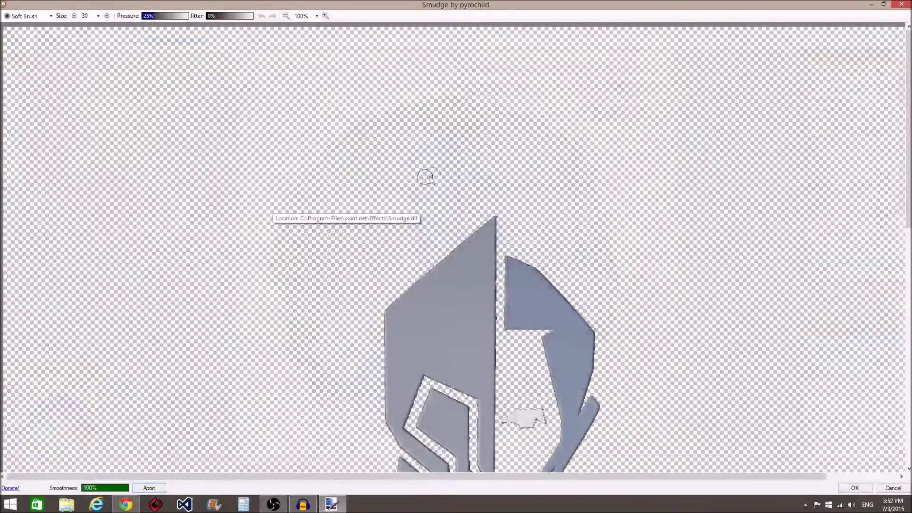
{"action": "scroll", "coordinate": [897, 194], "scroll_direction": "down", "scroll_amount": 3}
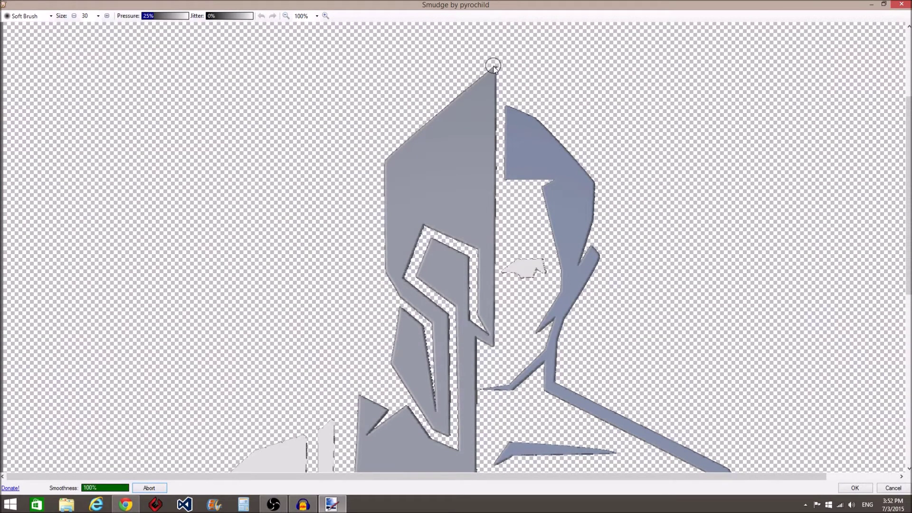
{"action": "left_click_drag", "start_coordinate": [491, 67], "coordinate": [438, 117]}
{"action": "mouse_move", "coordinate": [383, 210]}
{"action": "left_mouse_down"}
{"action": "mouse_move", "coordinate": [386, 276]}
{"action": "mouse_move", "coordinate": [401, 295]}
{"action": "left_mouse_up"}
{"action": "scroll", "coordinate": [769, 156], "scroll_direction": "down", "scroll_amount": 2}
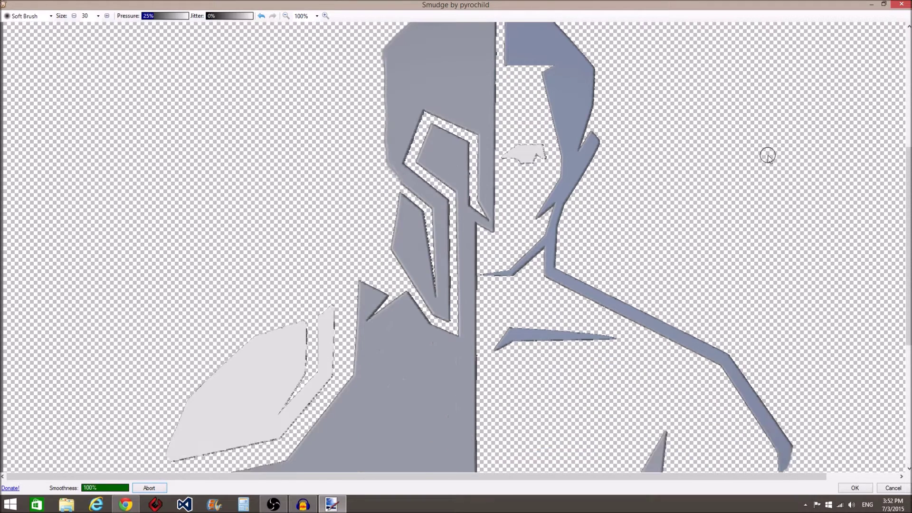
{"action": "scroll", "coordinate": [768, 155], "scroll_direction": "up", "scroll_amount": 2}
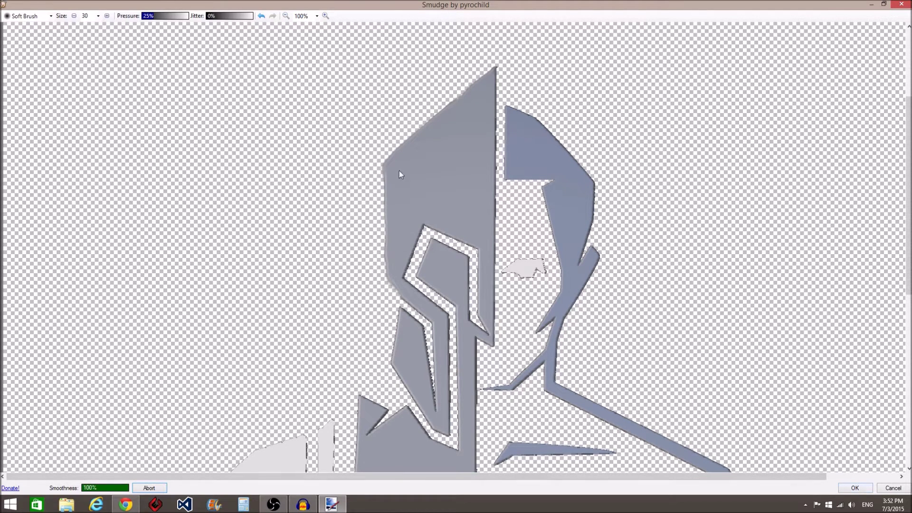
{"action": "left_click", "coordinate": [856, 488]}
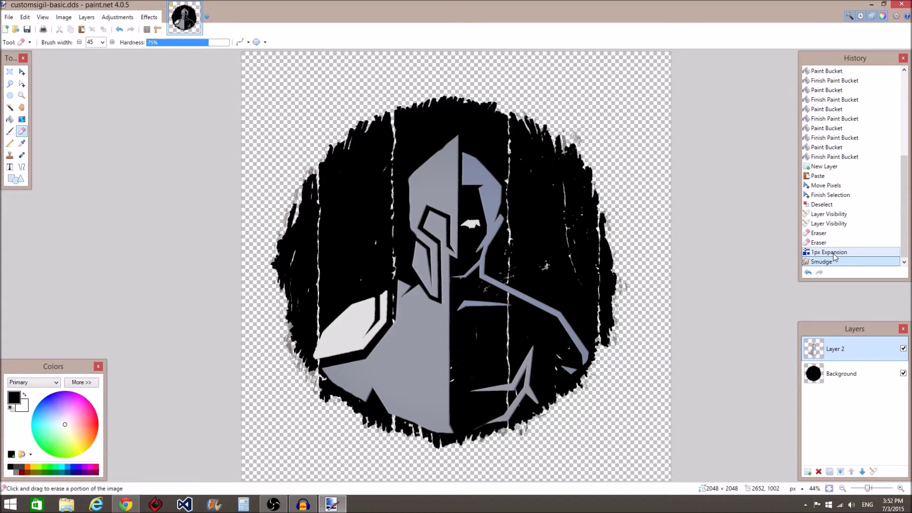
{"action": "left_click", "coordinate": [835, 253]}
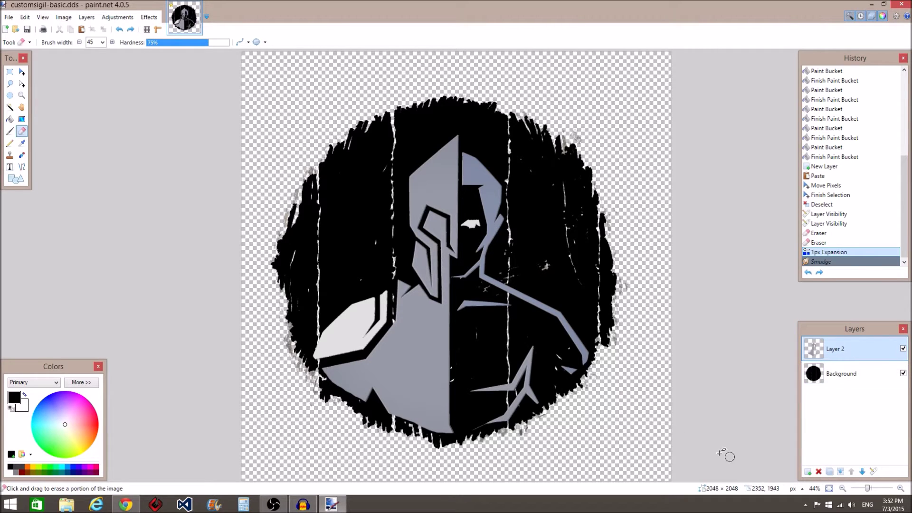
Step: Smudge the helmet edge down-left from its tip and apply the pass
{"action": "left_click", "coordinate": [147, 17]}
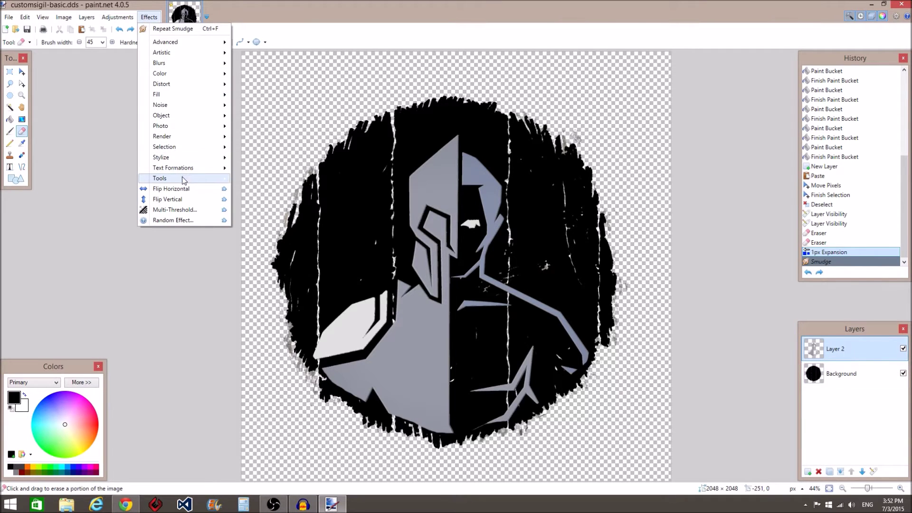
{"action": "mouse_move", "coordinate": [190, 180]}
{"action": "left_click", "coordinate": [254, 201]}
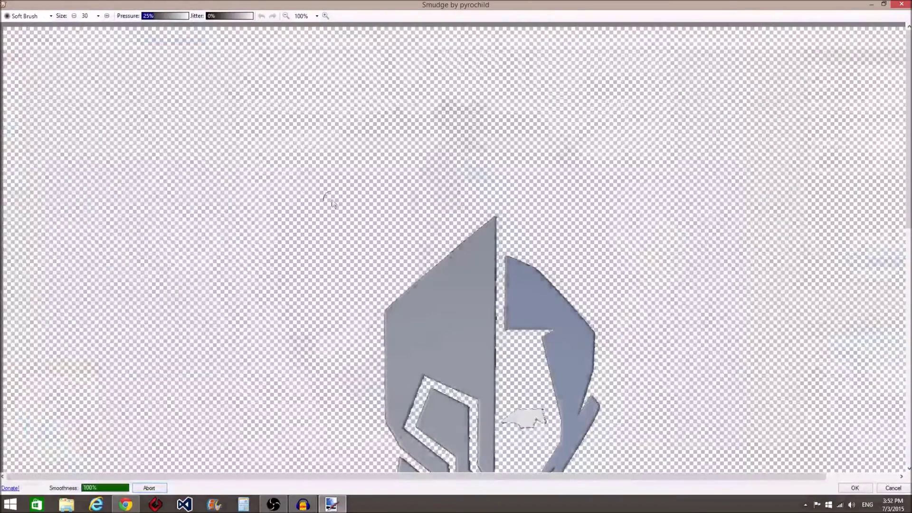
{"action": "scroll", "coordinate": [901, 152], "scroll_direction": "down", "scroll_amount": 2}
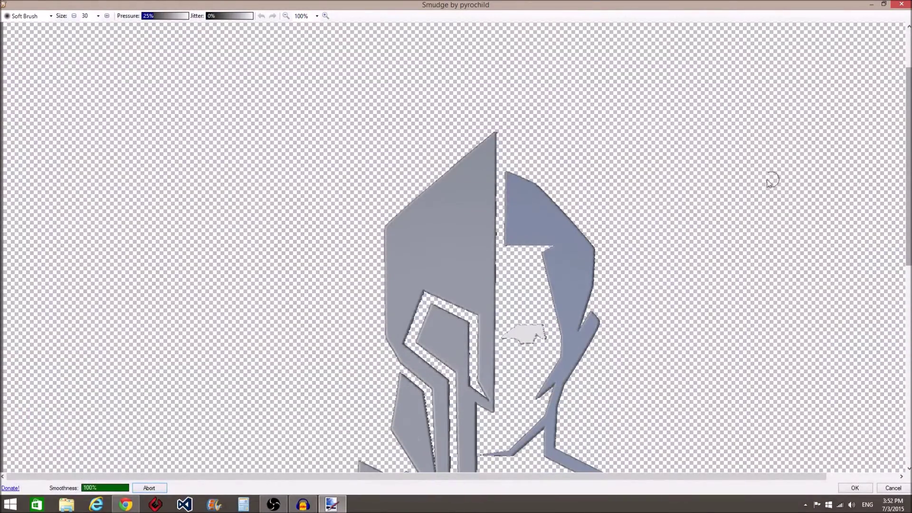
{"action": "left_click_drag", "start_coordinate": [495, 134], "coordinate": [383, 226]}
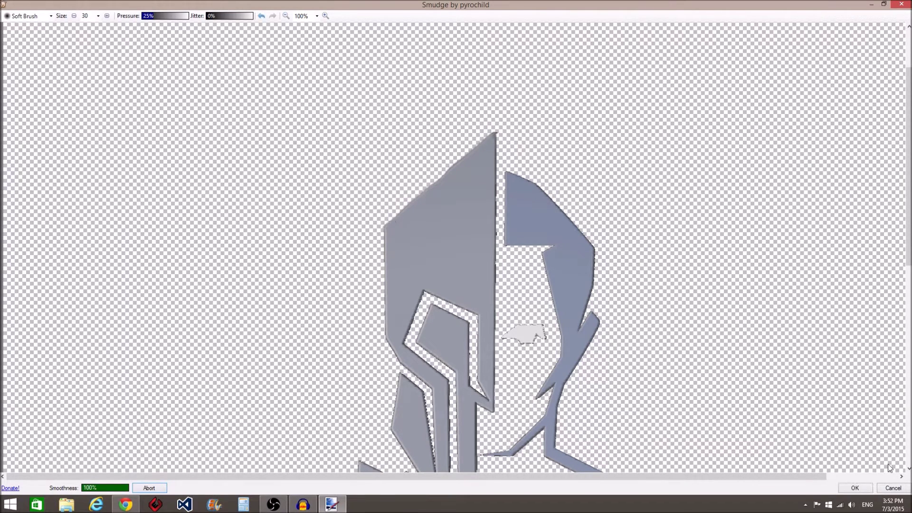
{"action": "left_click", "coordinate": [855, 491]}
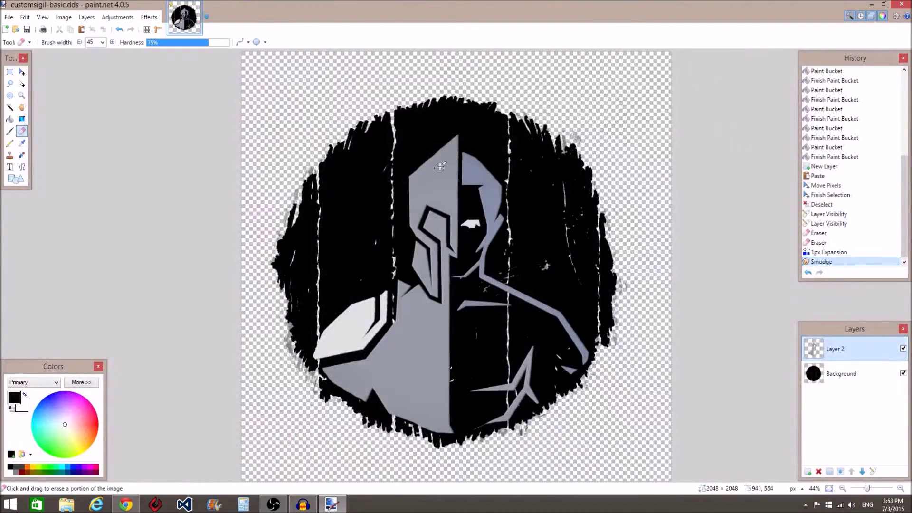
Step: In a new Smudge pass, smear the helmet's left edge and the grey shape's inner edge
{"action": "left_click", "coordinate": [149, 17]}
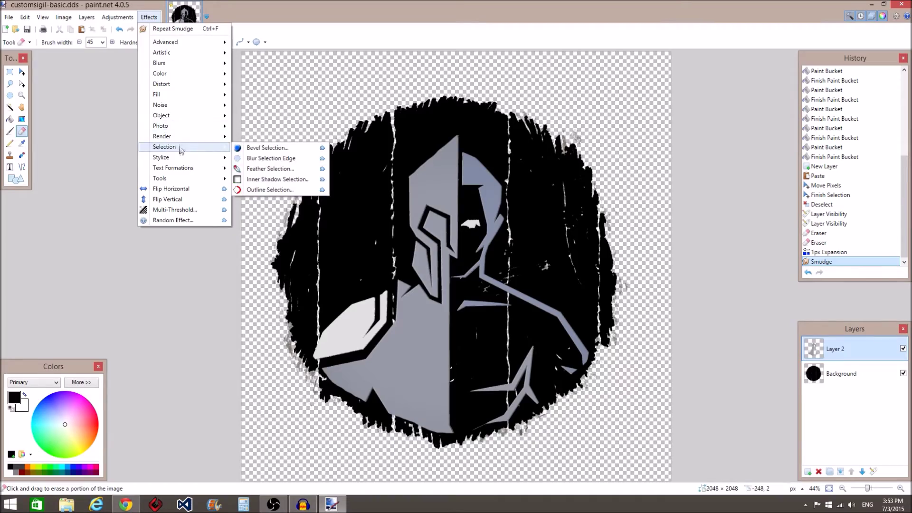
{"action": "mouse_move", "coordinate": [203, 182]}
{"action": "left_click", "coordinate": [259, 200]}
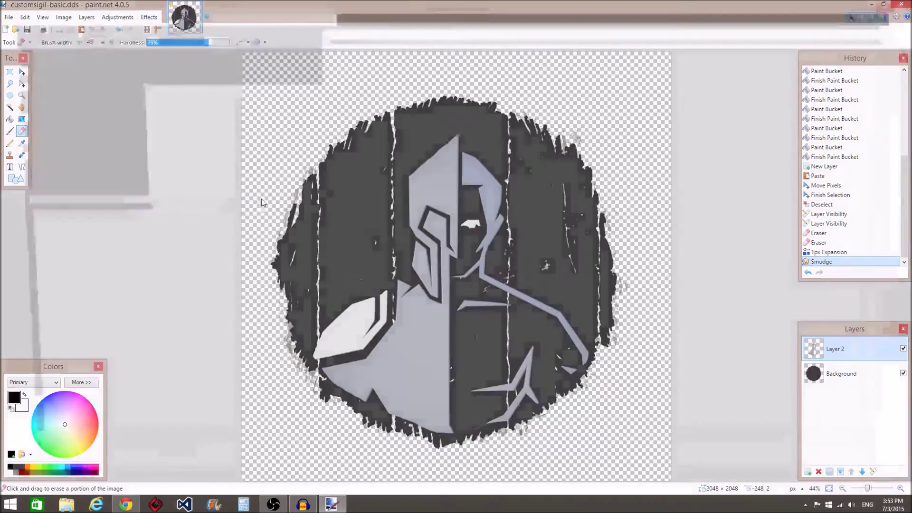
{"action": "scroll", "coordinate": [586, 201], "scroll_direction": "down", "scroll_amount": 2}
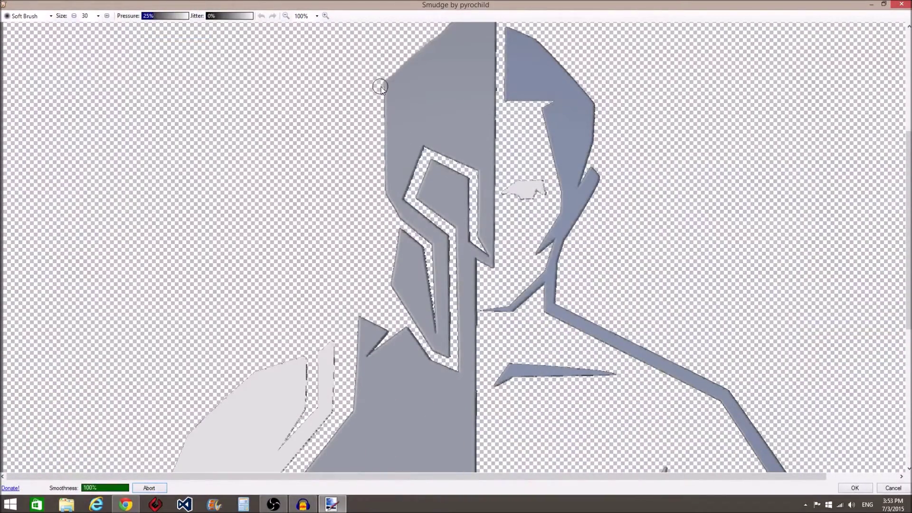
{"action": "mouse_move", "coordinate": [380, 84]}
{"action": "left_mouse_down"}
{"action": "mouse_move", "coordinate": [383, 192]}
{"action": "mouse_move", "coordinate": [411, 233]}
{"action": "left_mouse_up"}
{"action": "left_click_drag", "start_coordinate": [432, 289], "coordinate": [434, 312]}
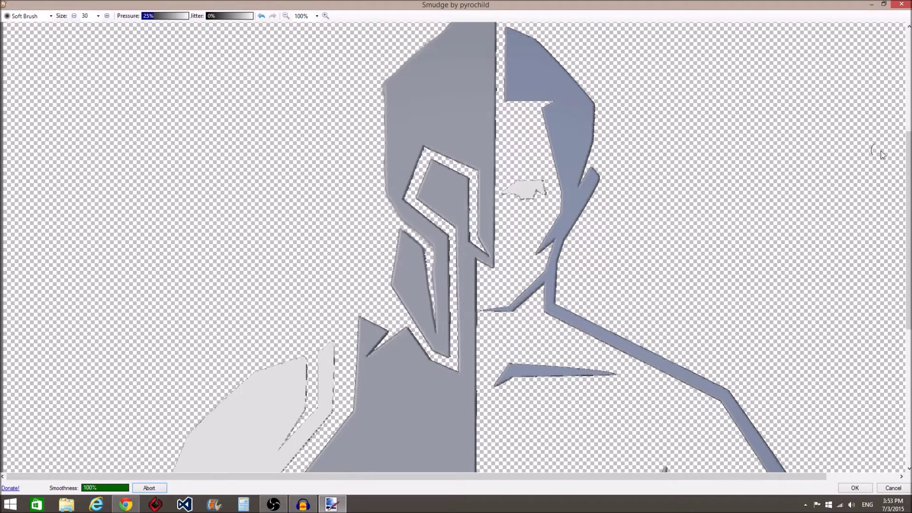
{"action": "scroll", "coordinate": [889, 308], "scroll_direction": "down", "scroll_amount": 6}
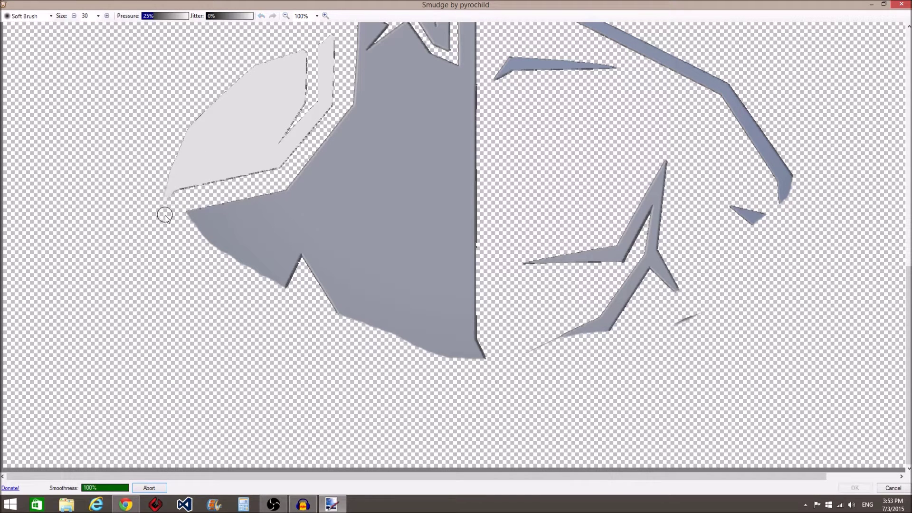
Step: Roughen the pale shape's tip, the grey lower edge, the tail line, triangle and long line tip
{"action": "mouse_move", "coordinate": [164, 214]}
{"action": "left_mouse_down"}
{"action": "mouse_move", "coordinate": [179, 200]}
{"action": "mouse_move", "coordinate": [183, 176]}
{"action": "mouse_move", "coordinate": [185, 207]}
{"action": "mouse_move", "coordinate": [191, 183]}
{"action": "mouse_move", "coordinate": [177, 197]}
{"action": "mouse_move", "coordinate": [171, 188]}
{"action": "mouse_move", "coordinate": [194, 206]}
{"action": "mouse_move", "coordinate": [189, 220]}
{"action": "mouse_move", "coordinate": [199, 213]}
{"action": "mouse_move", "coordinate": [198, 238]}
{"action": "mouse_move", "coordinate": [198, 212]}
{"action": "mouse_move", "coordinate": [208, 247]}
{"action": "mouse_move", "coordinate": [221, 242]}
{"action": "mouse_move", "coordinate": [212, 260]}
{"action": "mouse_move", "coordinate": [216, 233]}
{"action": "mouse_move", "coordinate": [229, 281]}
{"action": "mouse_move", "coordinate": [245, 249]}
{"action": "mouse_move", "coordinate": [247, 278]}
{"action": "mouse_move", "coordinate": [259, 265]}
{"action": "mouse_move", "coordinate": [266, 295]}
{"action": "mouse_move", "coordinate": [273, 279]}
{"action": "mouse_move", "coordinate": [286, 294]}
{"action": "mouse_move", "coordinate": [301, 260]}
{"action": "left_mouse_up"}
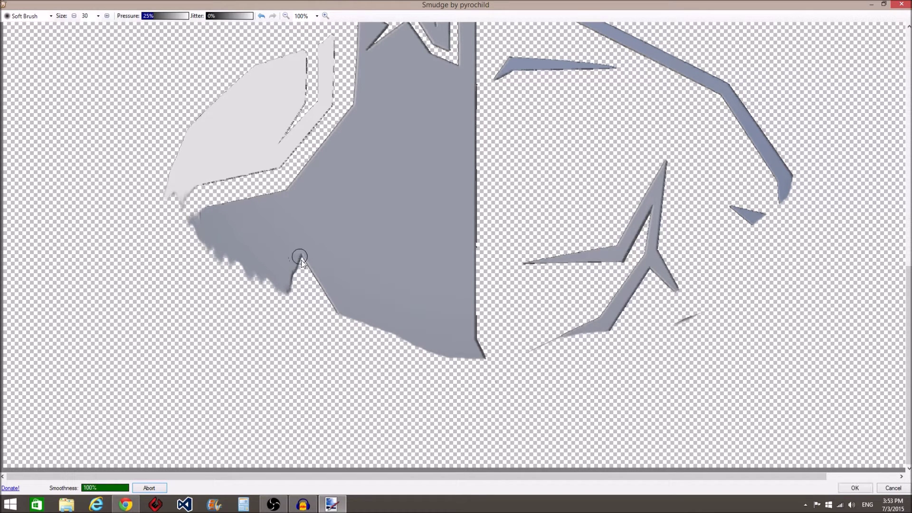
{"action": "mouse_move", "coordinate": [324, 295]}
{"action": "left_mouse_down"}
{"action": "mouse_move", "coordinate": [344, 327]}
{"action": "mouse_move", "coordinate": [355, 319]}
{"action": "mouse_move", "coordinate": [366, 335]}
{"action": "mouse_move", "coordinate": [364, 317]}
{"action": "mouse_move", "coordinate": [385, 341]}
{"action": "left_mouse_up"}
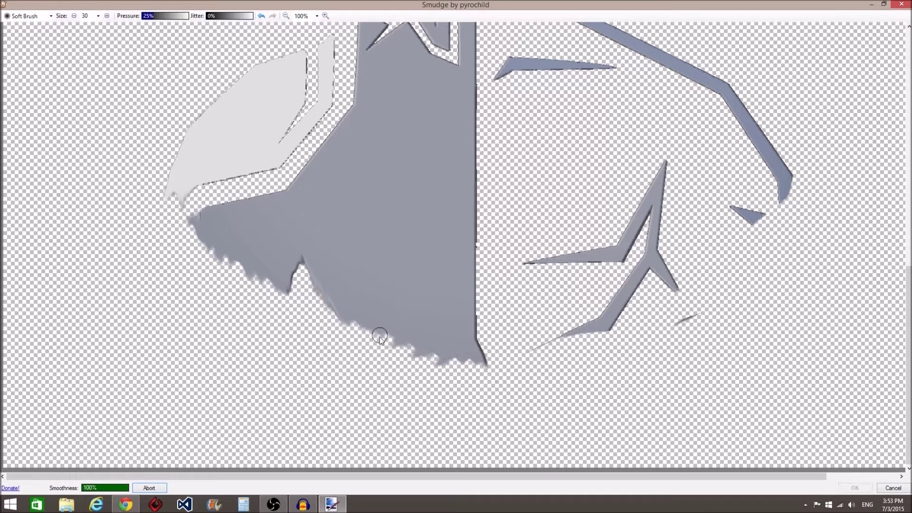
{"action": "mouse_move", "coordinate": [379, 336]}
{"action": "left_mouse_down"}
{"action": "mouse_move", "coordinate": [522, 348]}
{"action": "mouse_move", "coordinate": [482, 355]}
{"action": "mouse_move", "coordinate": [422, 344]}
{"action": "mouse_move", "coordinate": [426, 359]}
{"action": "mouse_move", "coordinate": [394, 352]}
{"action": "left_mouse_up"}
{"action": "left_click_drag", "start_coordinate": [547, 343], "coordinate": [570, 345]}
{"action": "left_click_drag", "start_coordinate": [618, 327], "coordinate": [621, 330]}
{"action": "left_click_drag", "start_coordinate": [667, 327], "coordinate": [672, 326]}
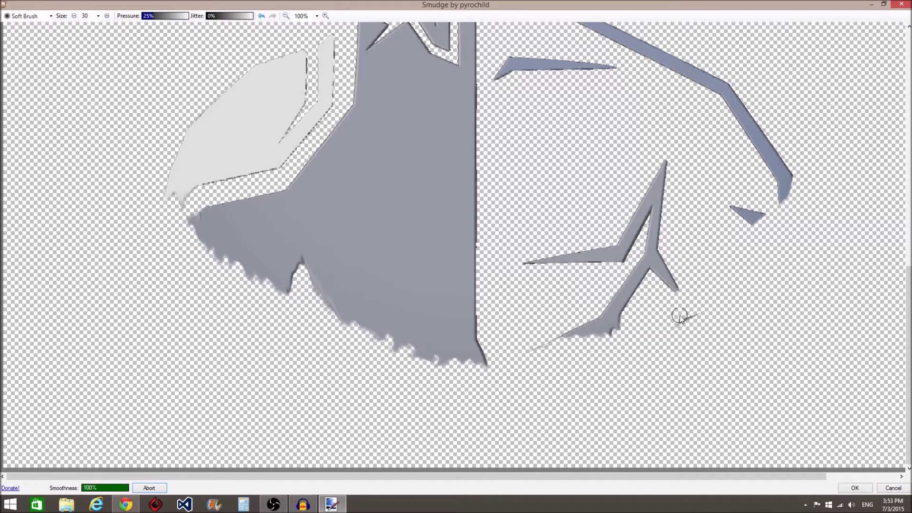
{"action": "mouse_move", "coordinate": [742, 224]}
{"action": "left_mouse_down"}
{"action": "mouse_move", "coordinate": [763, 230]}
{"action": "mouse_move", "coordinate": [759, 223]}
{"action": "left_mouse_up"}
{"action": "mouse_move", "coordinate": [783, 202]}
{"action": "left_mouse_down"}
{"action": "mouse_move", "coordinate": [788, 174]}
{"action": "mouse_move", "coordinate": [793, 198]}
{"action": "left_mouse_up"}
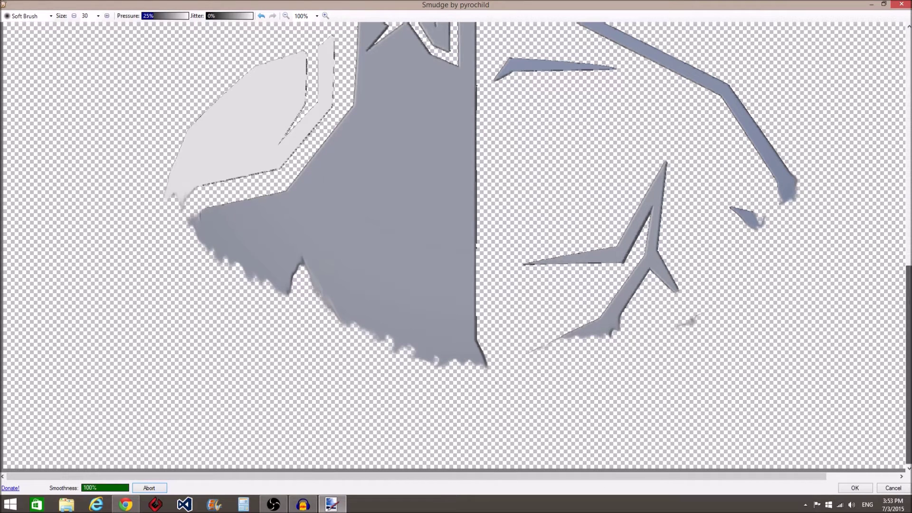
Step: Smudge the left cheek shape's inner and lower-left edges and apply the smudging
{"action": "scroll", "coordinate": [901, 242], "scroll_direction": "up", "scroll_amount": 5}
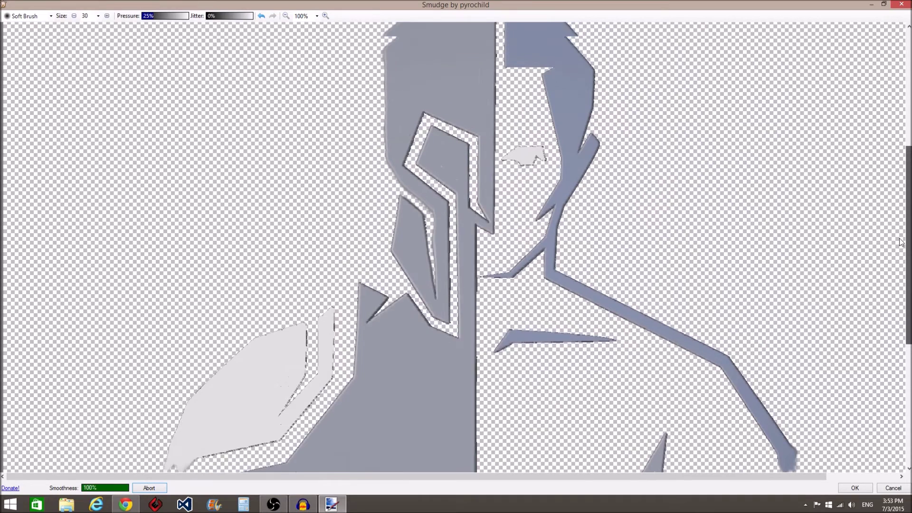
{"action": "scroll", "coordinate": [902, 243], "scroll_direction": "up", "scroll_amount": 1}
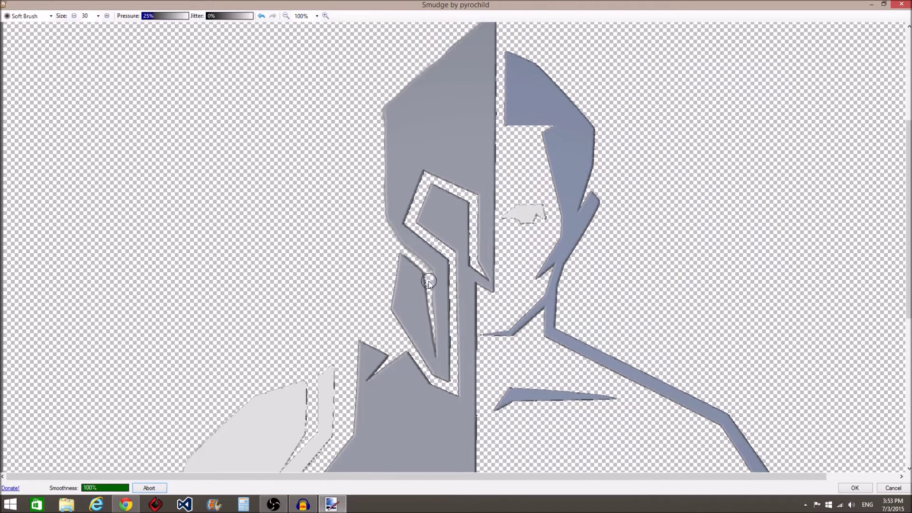
{"action": "mouse_move", "coordinate": [429, 283]}
{"action": "left_mouse_down"}
{"action": "mouse_move", "coordinate": [425, 346]}
{"action": "mouse_move", "coordinate": [432, 346]}
{"action": "mouse_move", "coordinate": [415, 268]}
{"action": "left_mouse_up"}
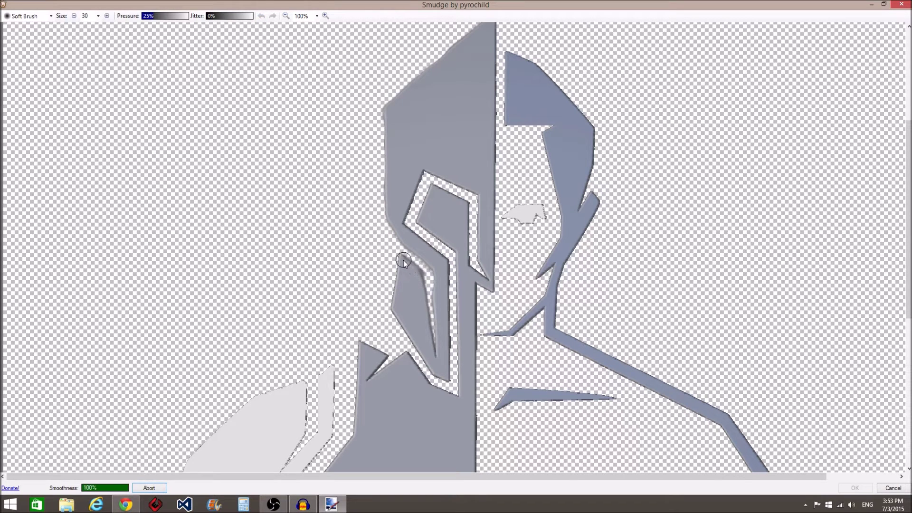
{"action": "mouse_move", "coordinate": [389, 307]}
{"action": "left_mouse_down"}
{"action": "mouse_move", "coordinate": [432, 374]}
{"action": "mouse_move", "coordinate": [449, 380]}
{"action": "mouse_move", "coordinate": [449, 260]}
{"action": "left_mouse_up"}
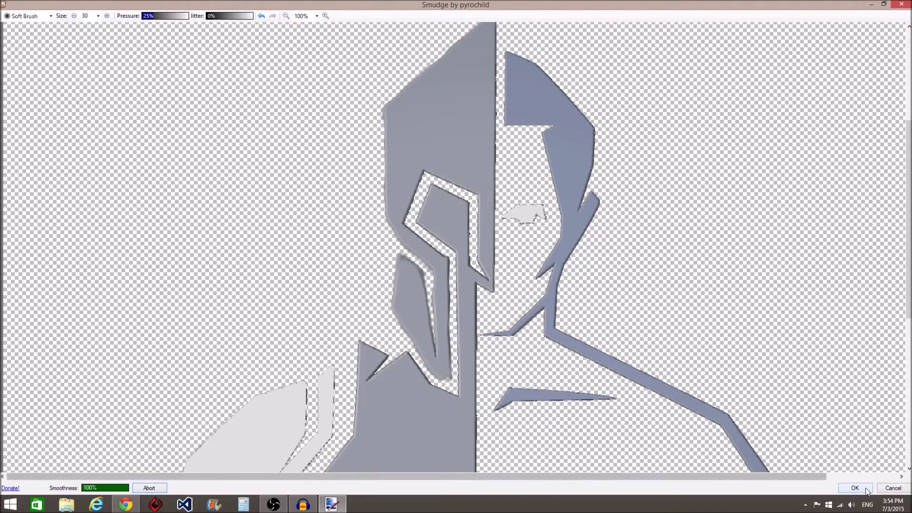
{"action": "left_click", "coordinate": [855, 488]}
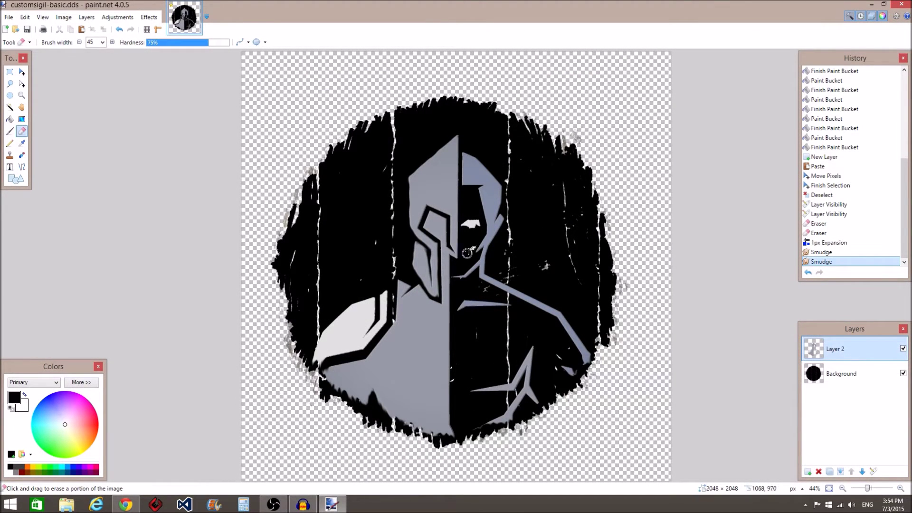
Step: Set the warrior layer's Transparency to about -46 so the black disc shows through
{"action": "left_click", "coordinate": [118, 17]}
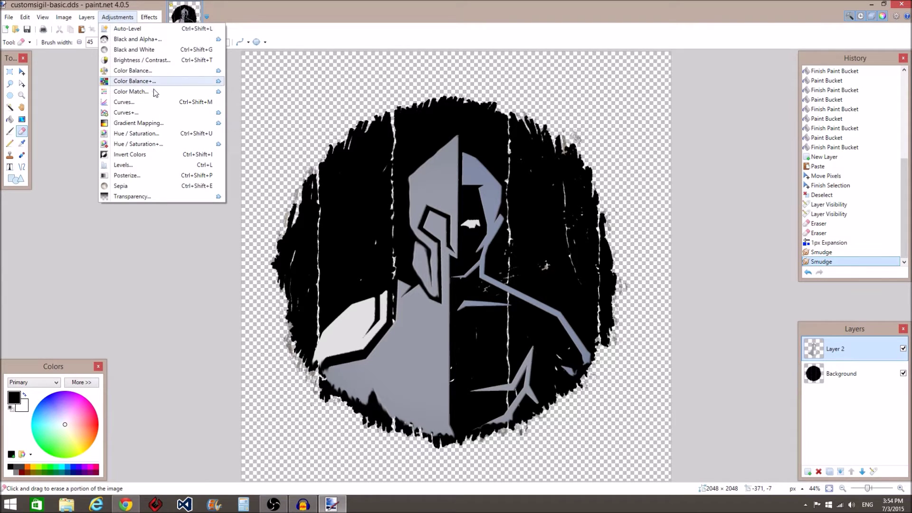
{"action": "left_click", "coordinate": [146, 196]}
{"action": "left_click_drag", "start_coordinate": [416, 213], "coordinate": [87, 167]}
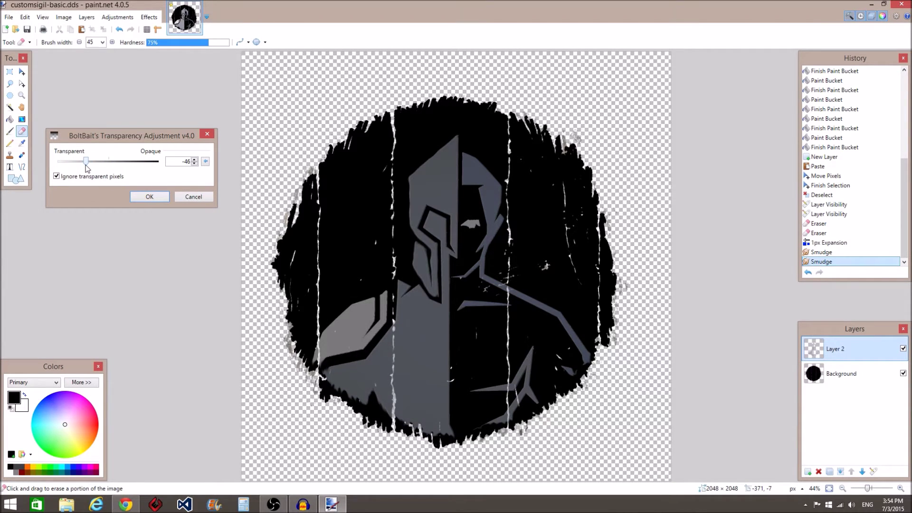
{"action": "left_click", "coordinate": [149, 198]}
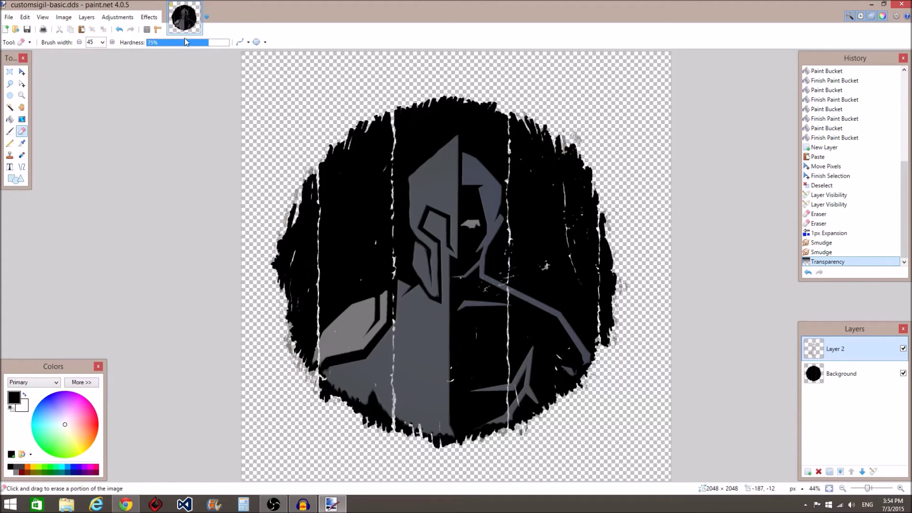
{"action": "left_click", "coordinate": [148, 17]}
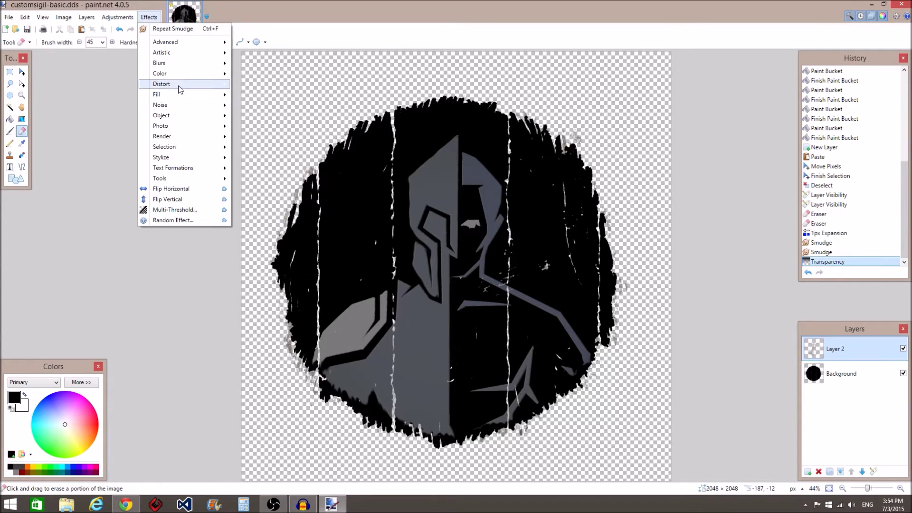
Step: Add a new empty layer and hide Layer 2 and the Background layer
{"action": "mouse_move", "coordinate": [180, 89]}
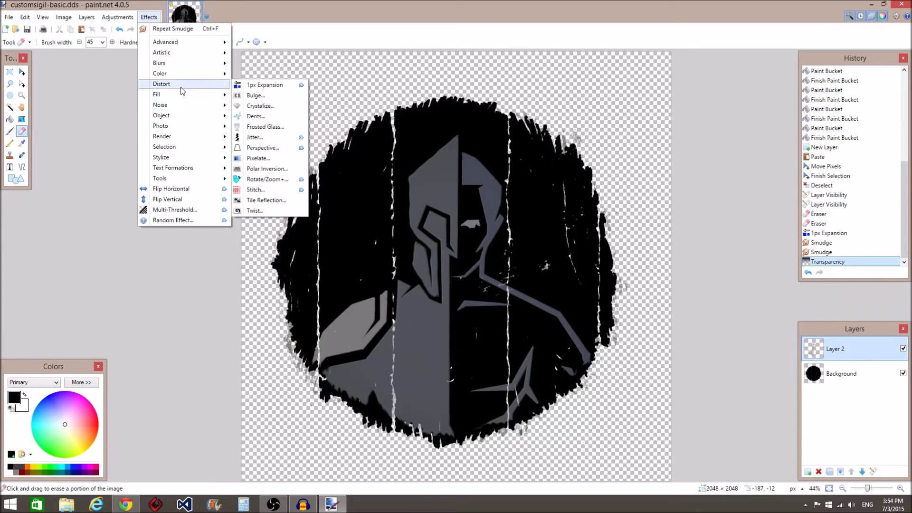
{"action": "left_click", "coordinate": [842, 436]}
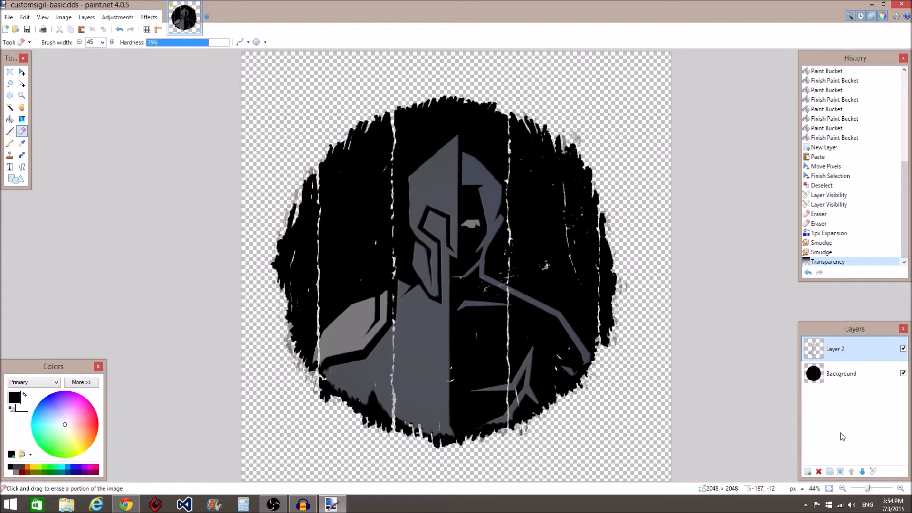
{"action": "left_click", "coordinate": [808, 472]}
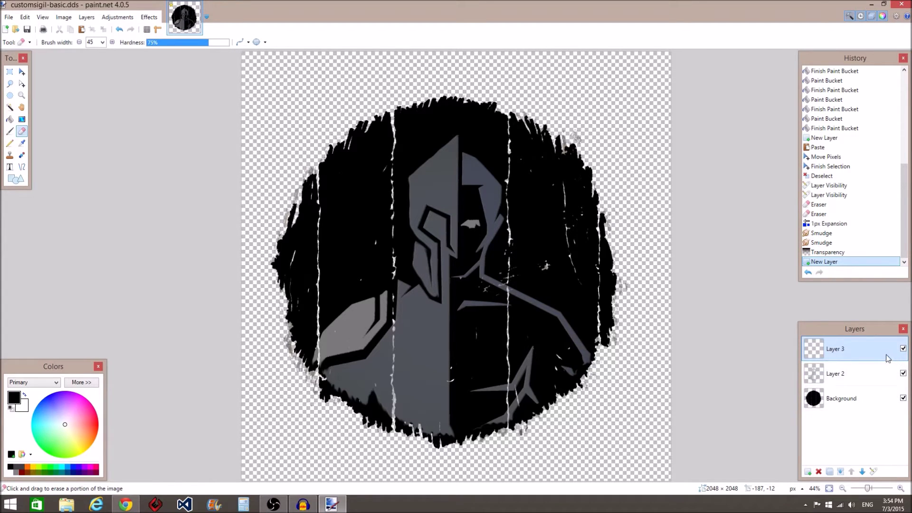
{"action": "left_click", "coordinate": [904, 374]}
{"action": "left_click", "coordinate": [904, 398]}
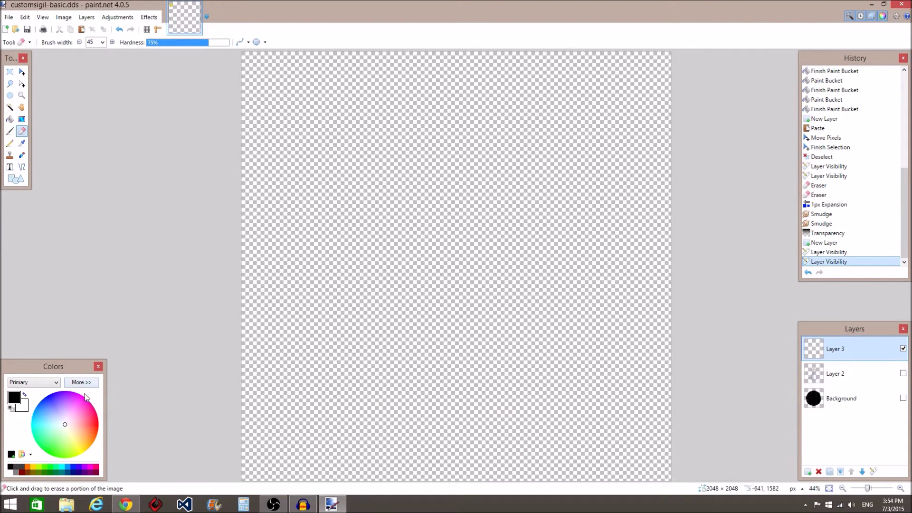
Step: Set up the Paintbrush with white colour and the Percent 80 fill pattern
{"action": "left_click", "coordinate": [9, 133]}
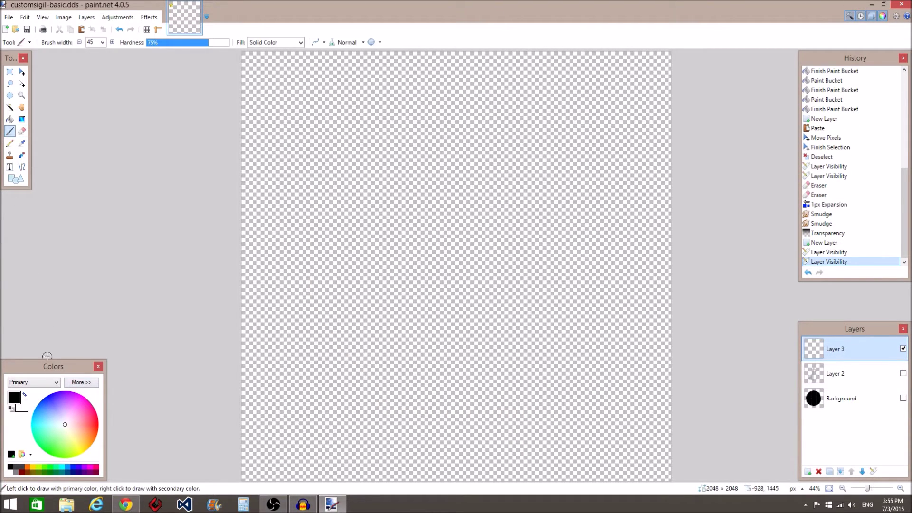
{"action": "left_click", "coordinate": [12, 472]}
{"action": "left_click", "coordinate": [300, 43]}
{"action": "left_click_drag", "start_coordinate": [354, 67], "coordinate": [354, 78]}
{"action": "left_click", "coordinate": [300, 130]}
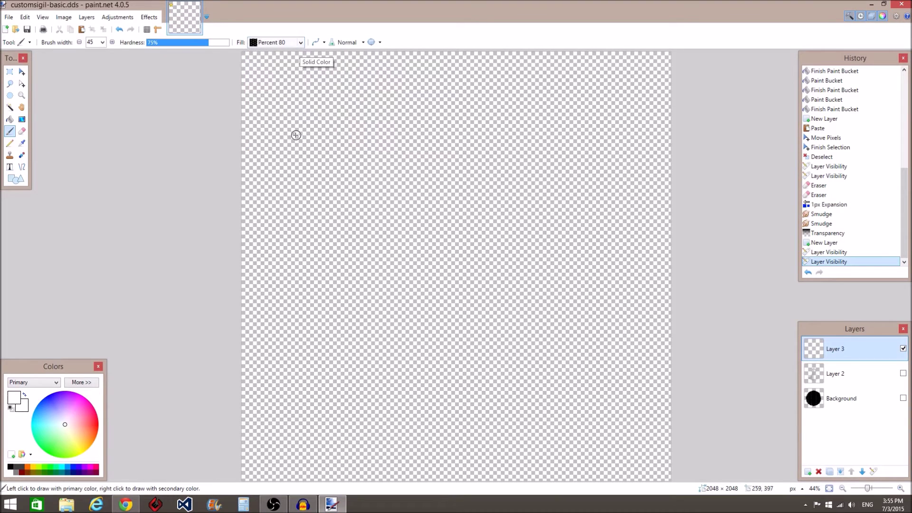
Step: Paint many loose white diagonal strokes across the canvas
{"action": "left_click_drag", "start_coordinate": [286, 156], "coordinate": [398, 72]}
{"action": "left_click_drag", "start_coordinate": [300, 187], "coordinate": [448, 87]}
{"action": "left_click_drag", "start_coordinate": [307, 237], "coordinate": [452, 103]}
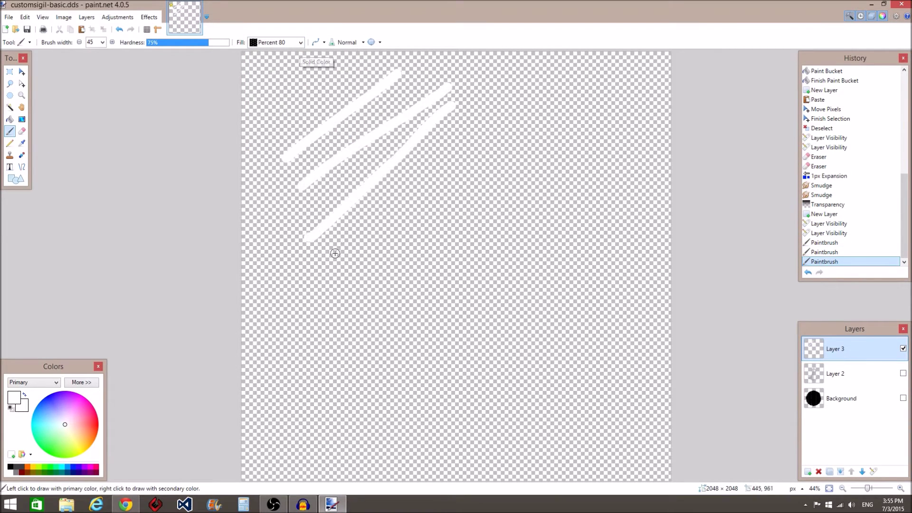
{"action": "left_click_drag", "start_coordinate": [336, 253], "coordinate": [504, 117]}
{"action": "left_click_drag", "start_coordinate": [384, 275], "coordinate": [566, 80]}
{"action": "left_click_drag", "start_coordinate": [418, 305], "coordinate": [540, 215]}
{"action": "left_click_drag", "start_coordinate": [605, 129], "coordinate": [365, 379]}
{"action": "left_click_drag", "start_coordinate": [399, 423], "coordinate": [617, 233]}
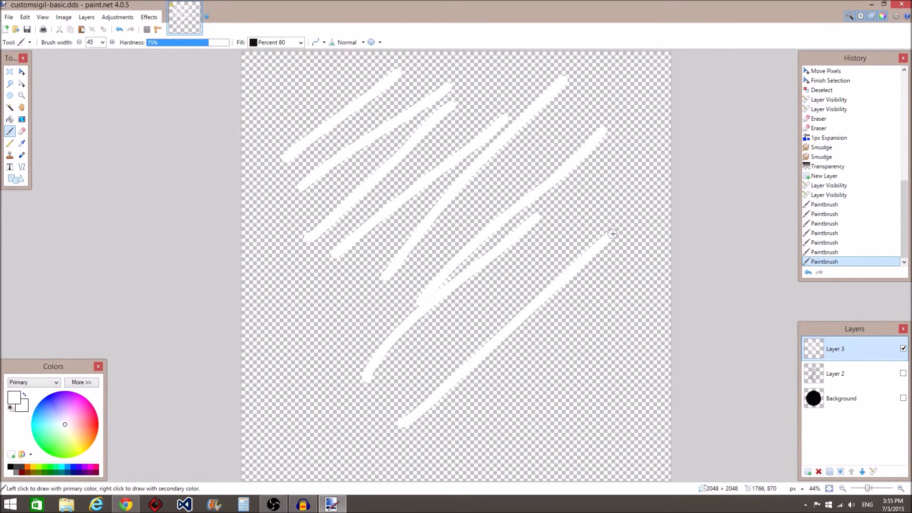
{"action": "left_click_drag", "start_coordinate": [470, 426], "coordinate": [640, 283]}
{"action": "left_click_drag", "start_coordinate": [497, 438], "coordinate": [642, 317]}
{"action": "left_click_drag", "start_coordinate": [350, 434], "coordinate": [549, 285]}
{"action": "left_click_drag", "start_coordinate": [407, 392], "coordinate": [582, 192]}
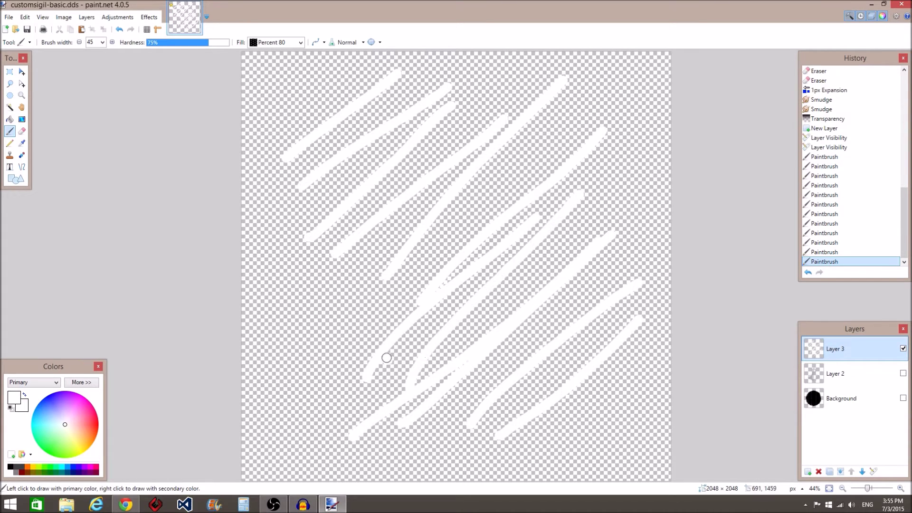
{"action": "left_click_drag", "start_coordinate": [439, 272], "coordinate": [546, 153]}
{"action": "left_click_drag", "start_coordinate": [320, 359], "coordinate": [494, 137]}
{"action": "left_click_drag", "start_coordinate": [357, 292], "coordinate": [438, 173]}
{"action": "mouse_move", "coordinate": [274, 311]}
{"action": "left_mouse_down"}
{"action": "mouse_move", "coordinate": [464, 75]}
{"action": "mouse_move", "coordinate": [507, 178]}
{"action": "left_mouse_up"}
{"action": "mouse_move", "coordinate": [435, 276]}
{"action": "left_mouse_down"}
{"action": "mouse_move", "coordinate": [546, 140]}
{"action": "mouse_move", "coordinate": [512, 148]}
{"action": "left_mouse_up"}
{"action": "left_click_drag", "start_coordinate": [399, 432], "coordinate": [493, 355]}
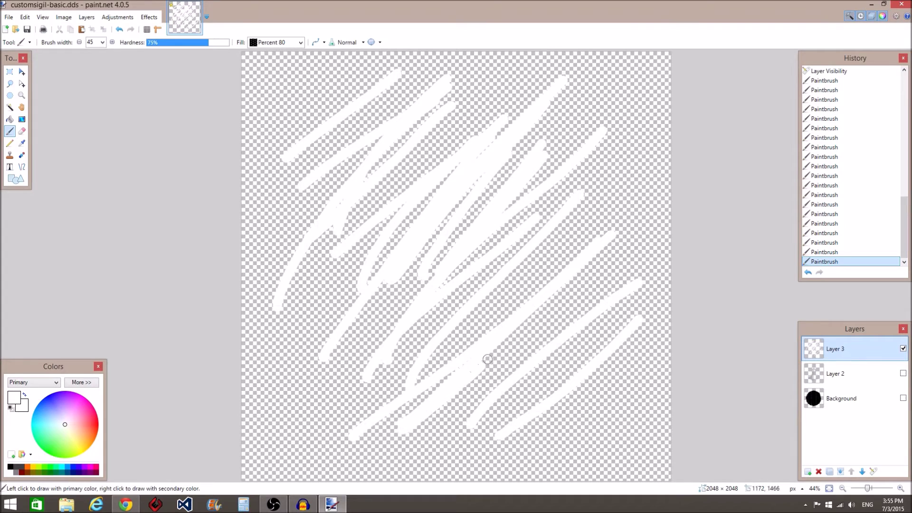
{"action": "left_click_drag", "start_coordinate": [670, 151], "coordinate": [556, 276]}
Step: Add white strokes crossing the diagonals, including a long one along the bottom
{"action": "left_click_drag", "start_coordinate": [333, 85], "coordinate": [627, 197]}
{"action": "left_click_drag", "start_coordinate": [280, 194], "coordinate": [622, 321]}
{"action": "left_click_drag", "start_coordinate": [273, 316], "coordinate": [522, 418]}
{"action": "left_click_drag", "start_coordinate": [267, 413], "coordinate": [448, 465]}
Step: Apply Jitter with 165 maximum distance to the white strokes, then unhide Layer 2 and Background
{"action": "left_click", "coordinate": [150, 17]}
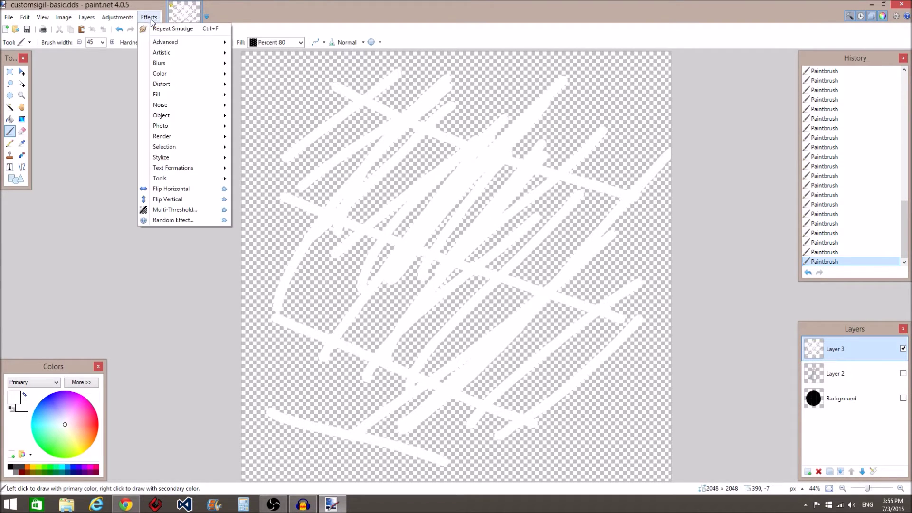
{"action": "mouse_move", "coordinate": [210, 90]}
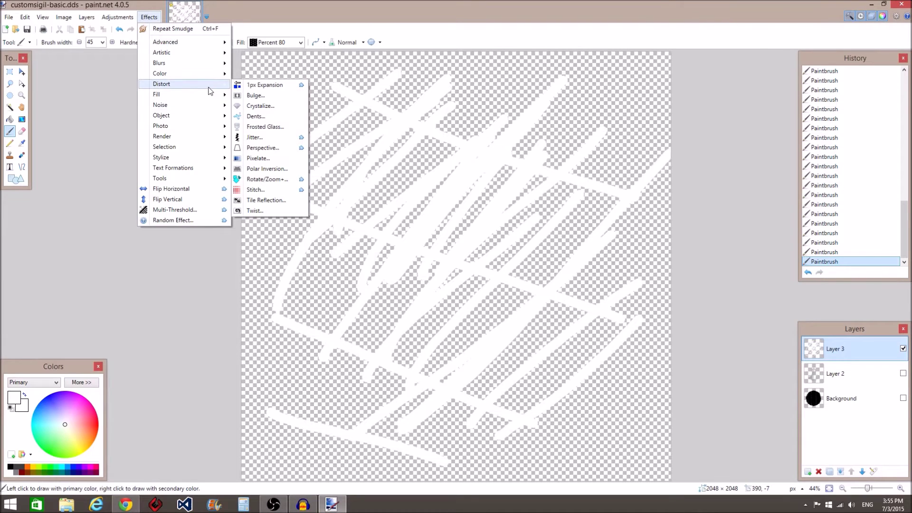
{"action": "left_click", "coordinate": [257, 137]}
{"action": "left_click_drag", "start_coordinate": [481, 139], "coordinate": [154, 84]}
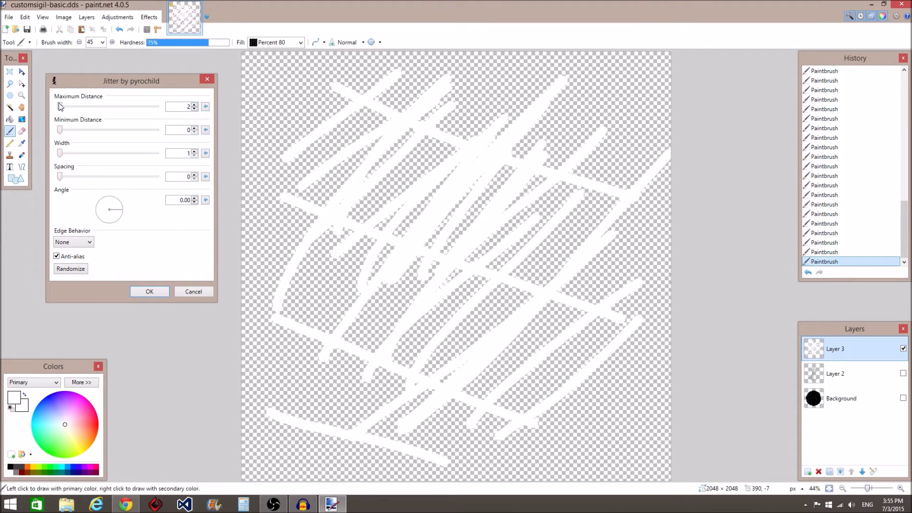
{"action": "left_click_drag", "start_coordinate": [61, 106], "coordinate": [92, 109]}
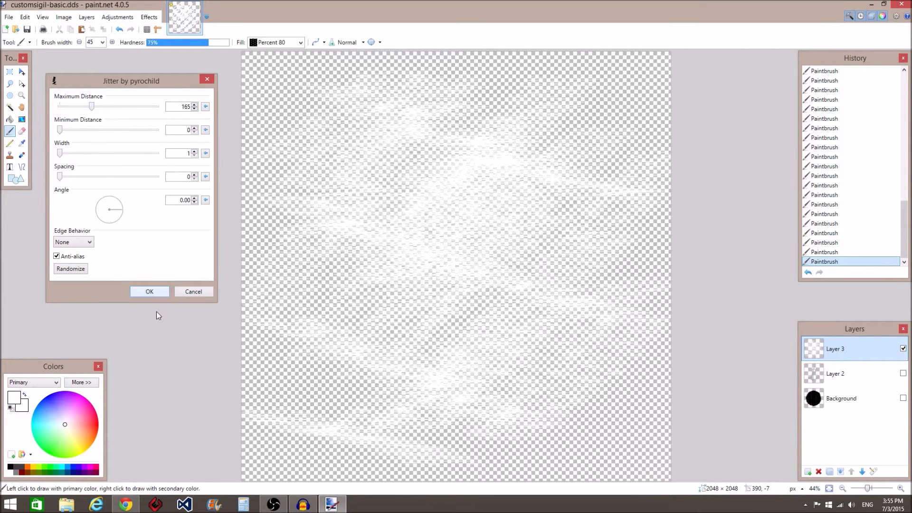
{"action": "left_click", "coordinate": [151, 291]}
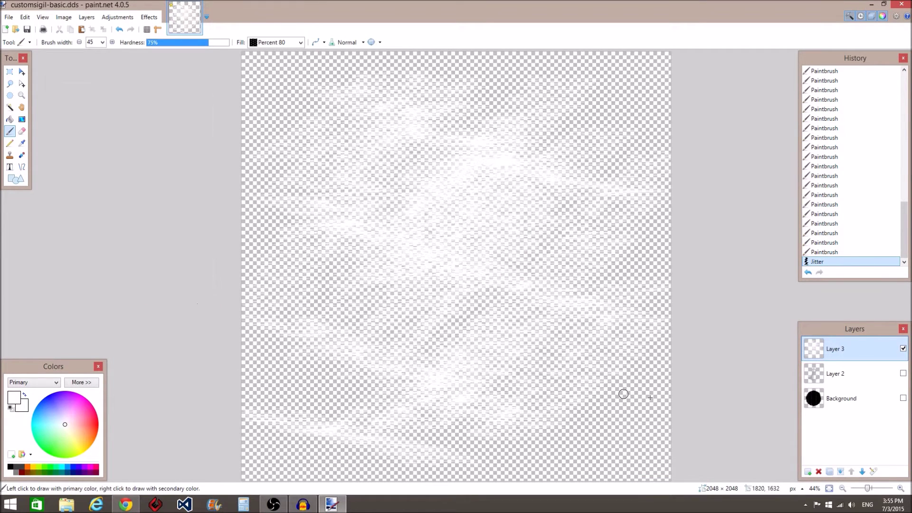
{"action": "left_click", "coordinate": [904, 374]}
{"action": "left_click", "coordinate": [903, 399]}
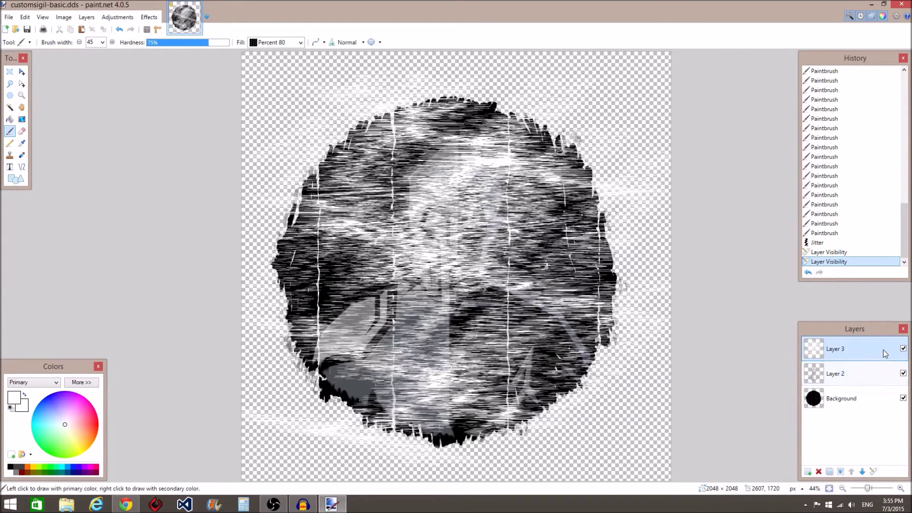
Step: Lower Layer 3's opacity to about 51 in its Layer Properties
{"action": "left_click", "coordinate": [873, 471]}
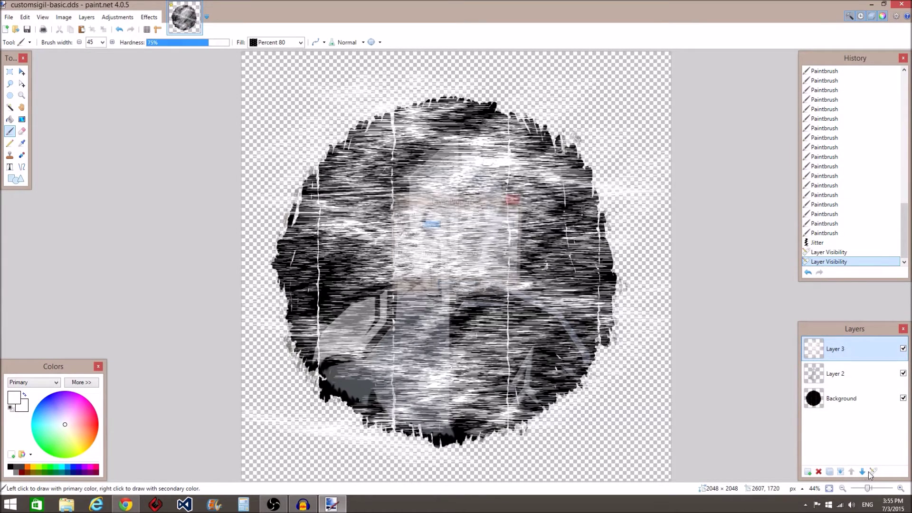
{"action": "left_click_drag", "start_coordinate": [465, 207], "coordinate": [112, 151]}
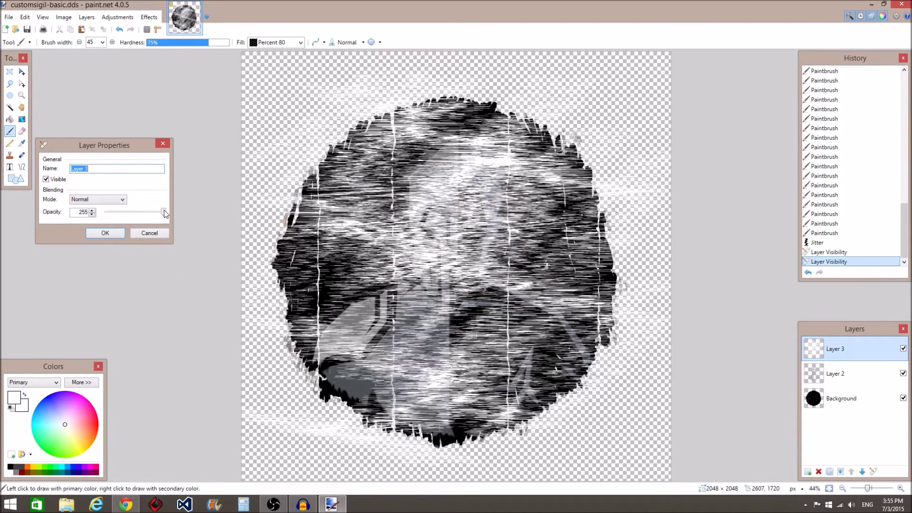
{"action": "left_click_drag", "start_coordinate": [164, 210], "coordinate": [118, 220]}
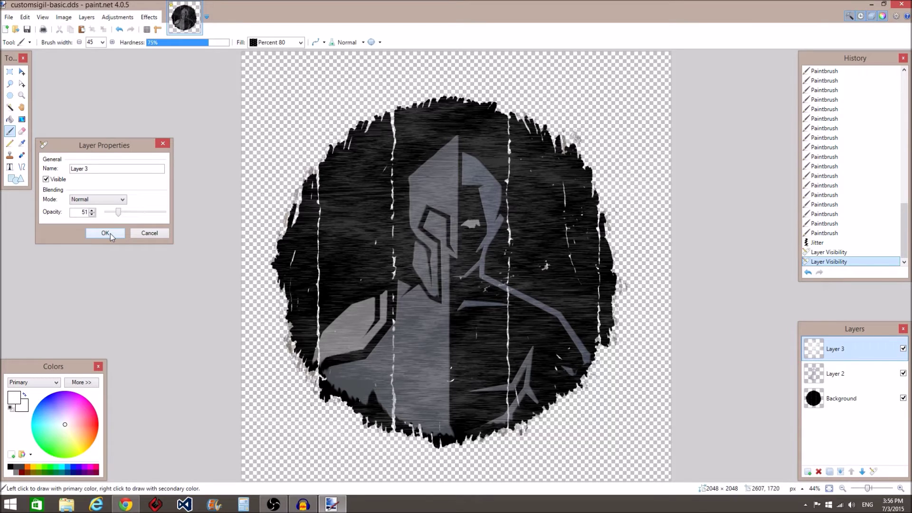
{"action": "left_click", "coordinate": [106, 234]}
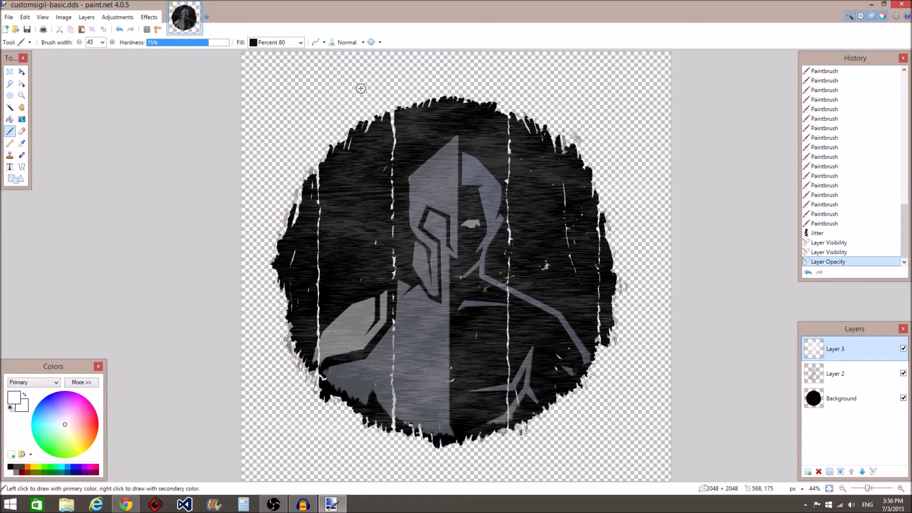
{"action": "left_click", "coordinate": [86, 18]}
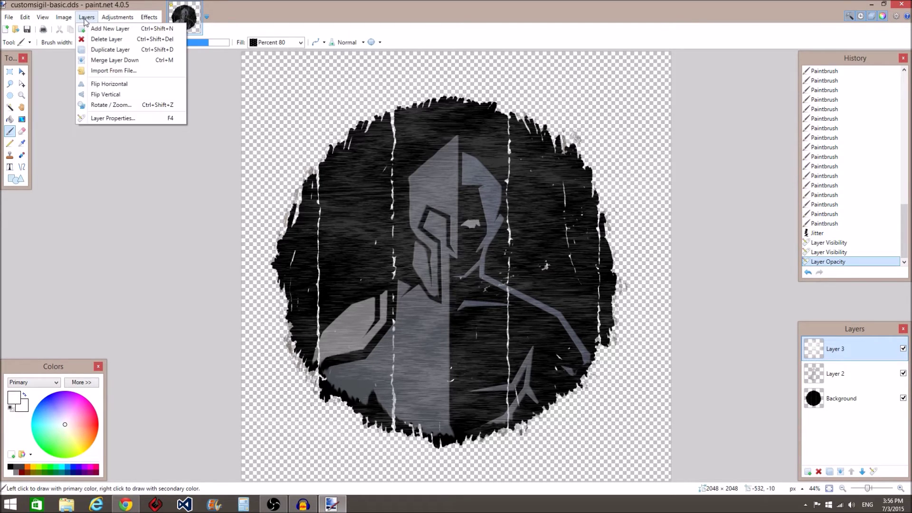
Step: Flip Layer 3 horizontally and merge all layers down into Background
{"action": "left_click", "coordinate": [106, 84]}
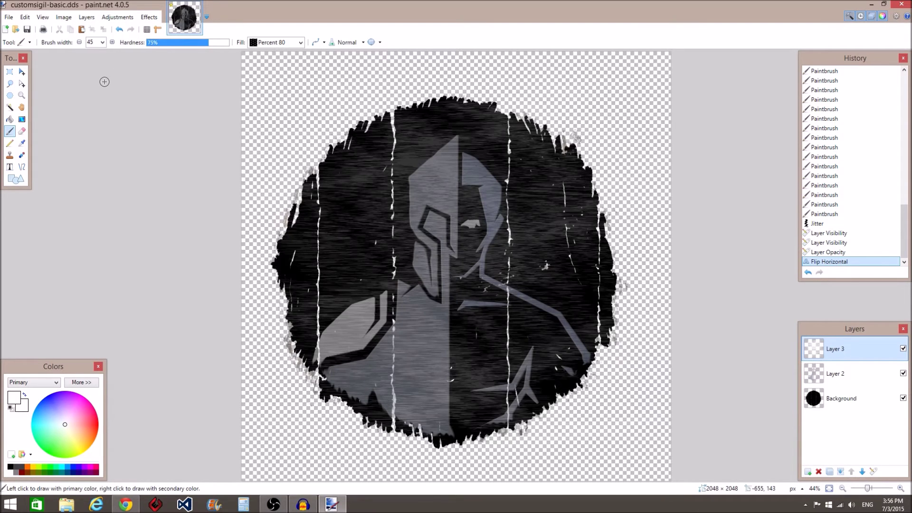
{"action": "left_click", "coordinate": [841, 471]}
{"action": "left_click", "coordinate": [841, 471]}
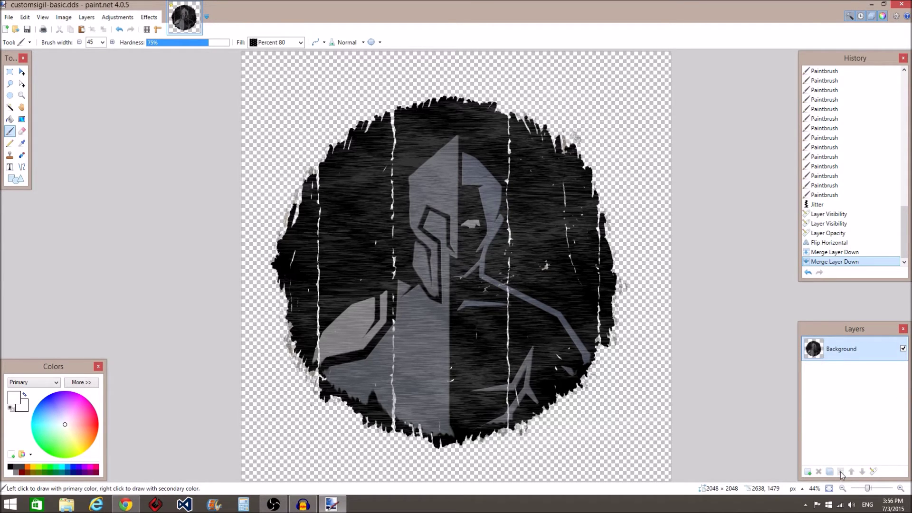
Step: Flip the merged image horizontally and rotate it 90° clockwise
{"action": "left_click", "coordinate": [115, 17]}
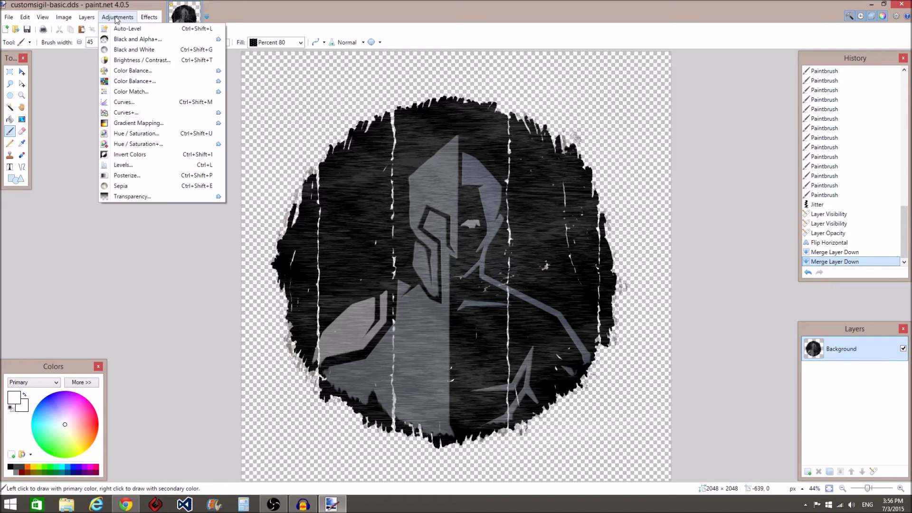
{"action": "left_click", "coordinate": [86, 17]}
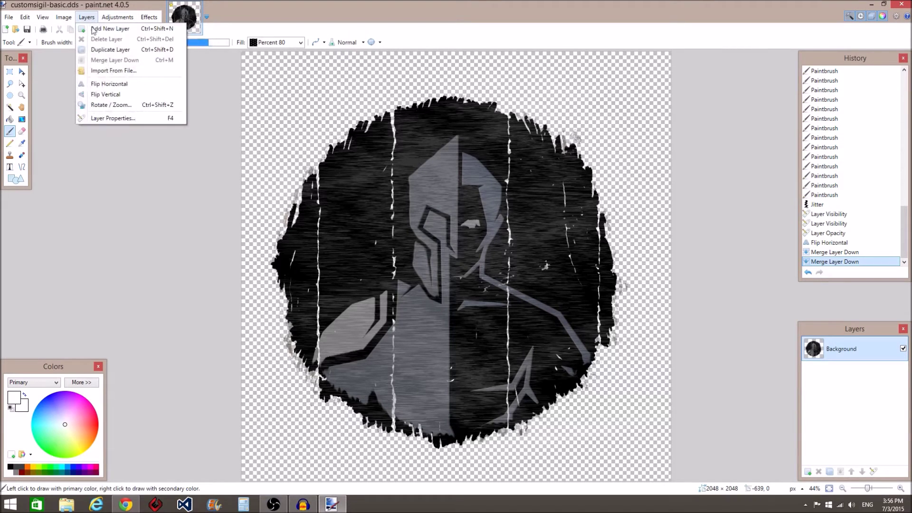
{"action": "left_click", "coordinate": [98, 83]}
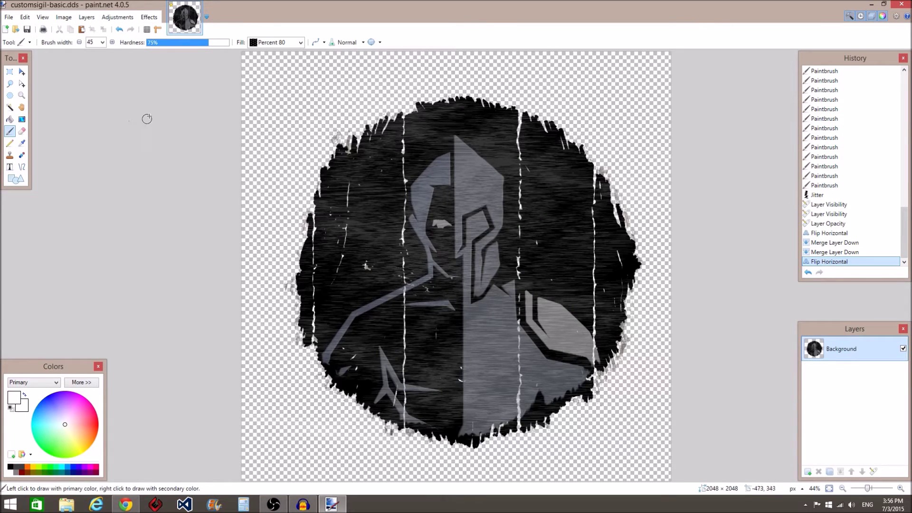
{"action": "left_click", "coordinate": [86, 18]}
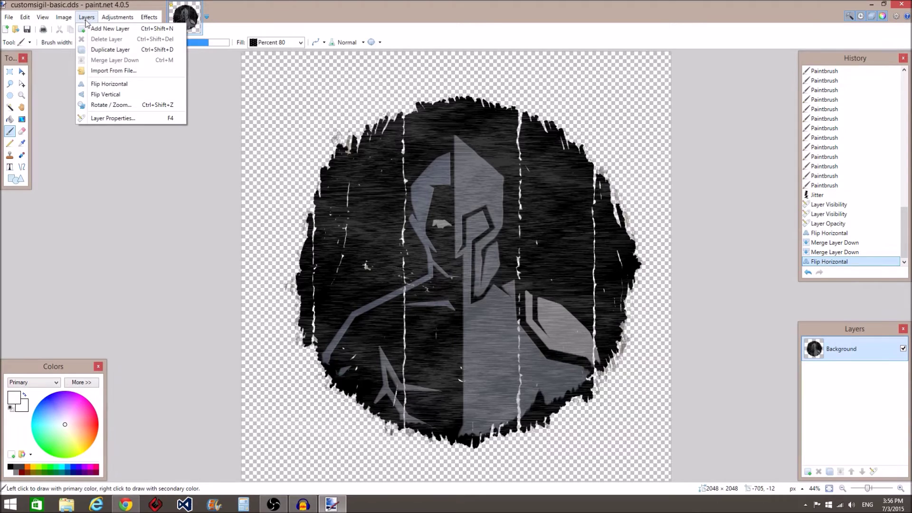
{"action": "mouse_move", "coordinate": [114, 20]}
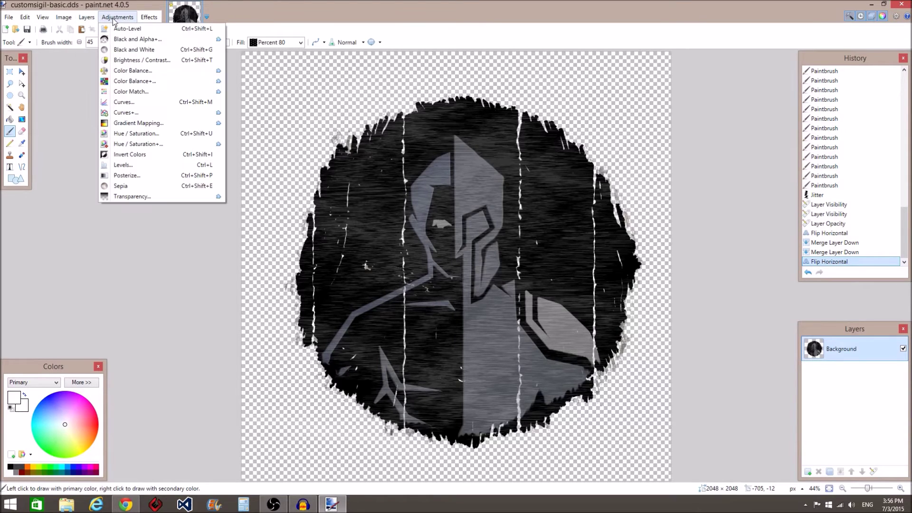
{"action": "mouse_move", "coordinate": [63, 18]}
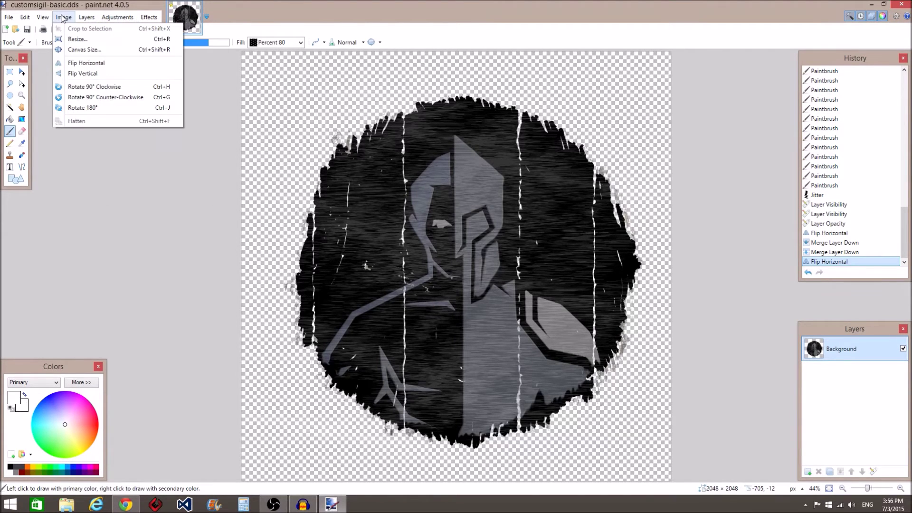
{"action": "left_click", "coordinate": [84, 87]}
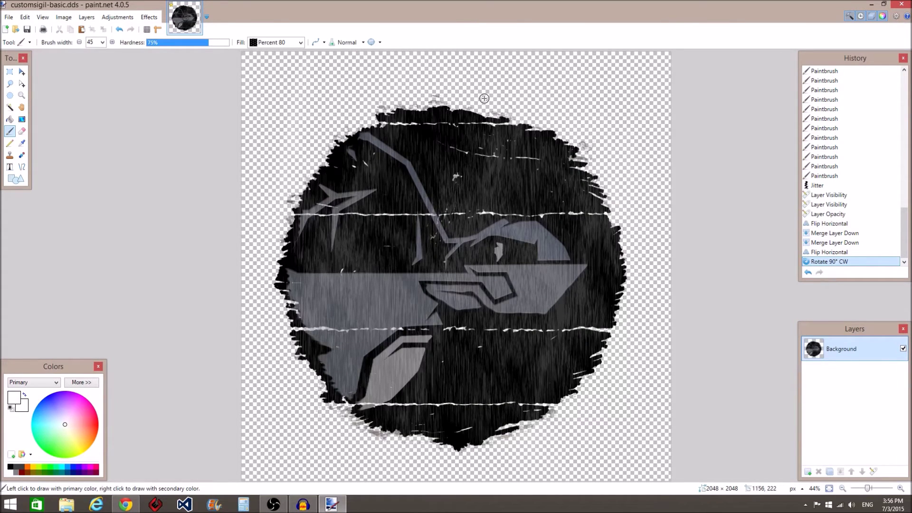
{"action": "left_click", "coordinate": [9, 17]}
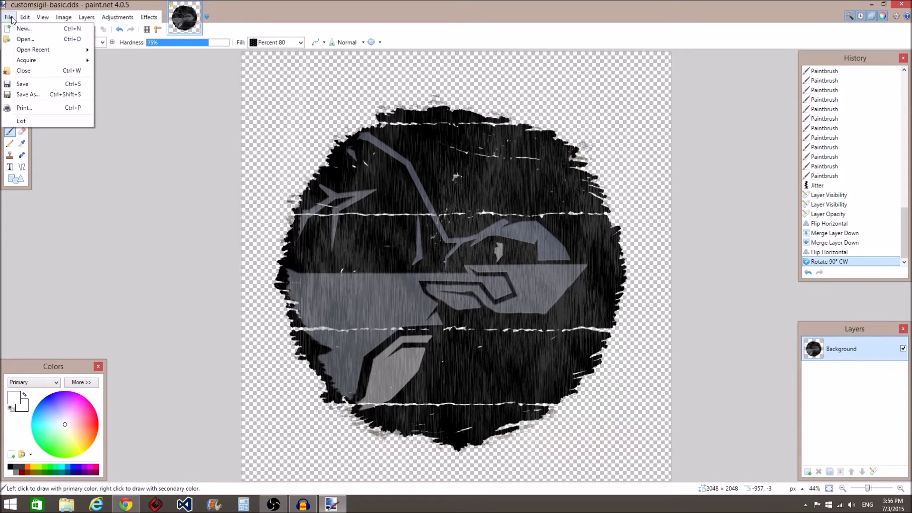
Step: Save the image as customsigil.dds over the existing file, keeping DXT5 (Interpolated Alpha) compression
{"action": "left_click", "coordinate": [27, 94]}
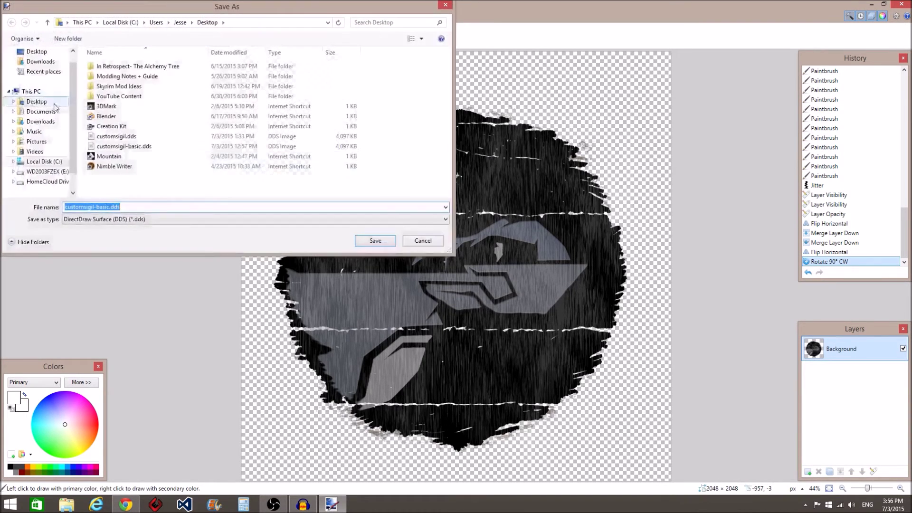
{"action": "left_click", "coordinate": [110, 208]}
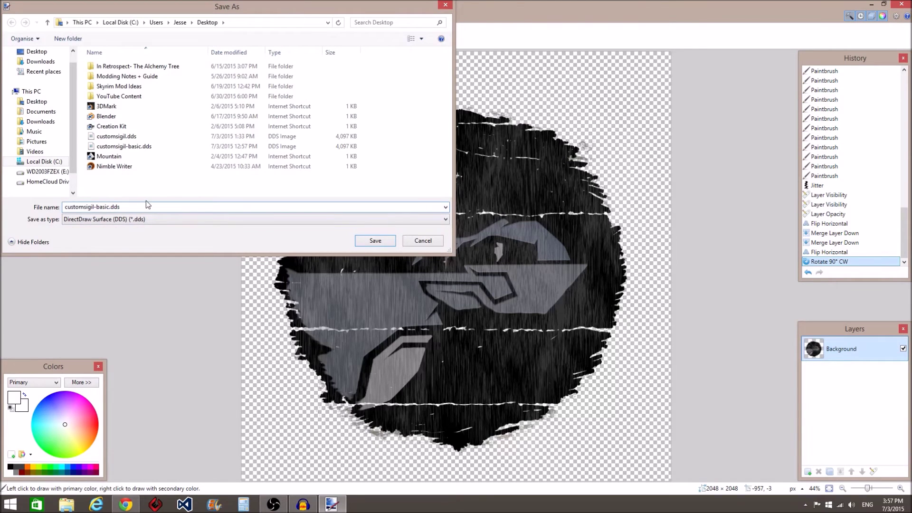
{"action": "key", "text": "BackSpace"}
{"action": "key", "text": "BackSpace"}
{"action": "key", "text": "BackSpace"}
{"action": "key", "text": "BackSpace"}
{"action": "key", "text": "BackSpace"}
{"action": "key", "text": "BackSpace"}
{"action": "left_click", "coordinate": [371, 242]}
{"action": "left_click", "coordinate": [485, 255]}
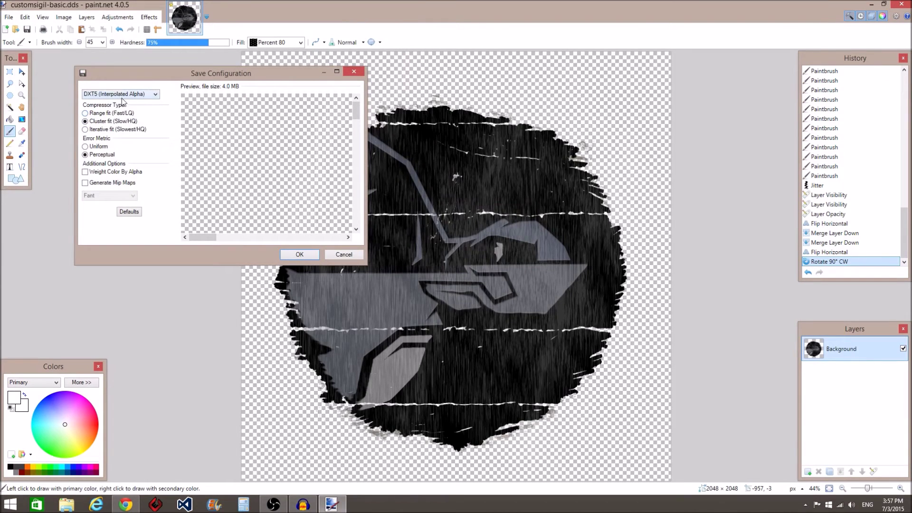
{"action": "left_click", "coordinate": [155, 96]}
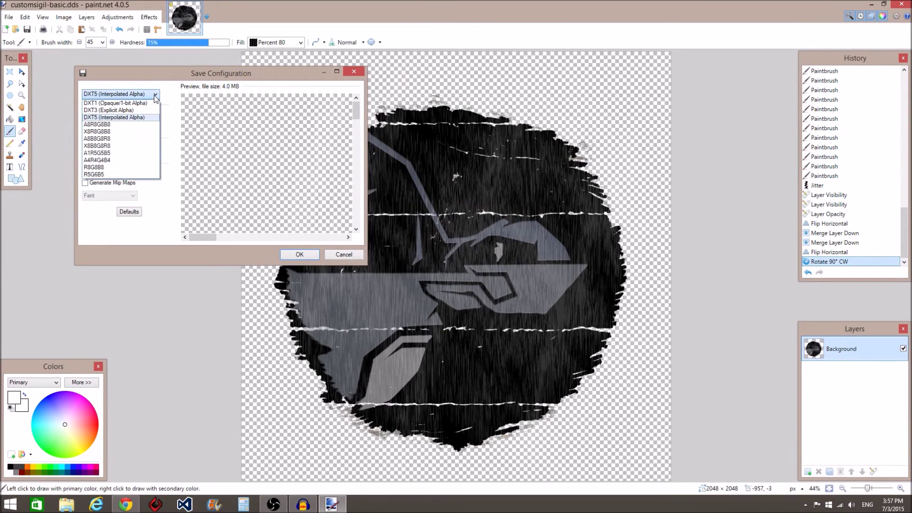
{"action": "left_click", "coordinate": [155, 97]}
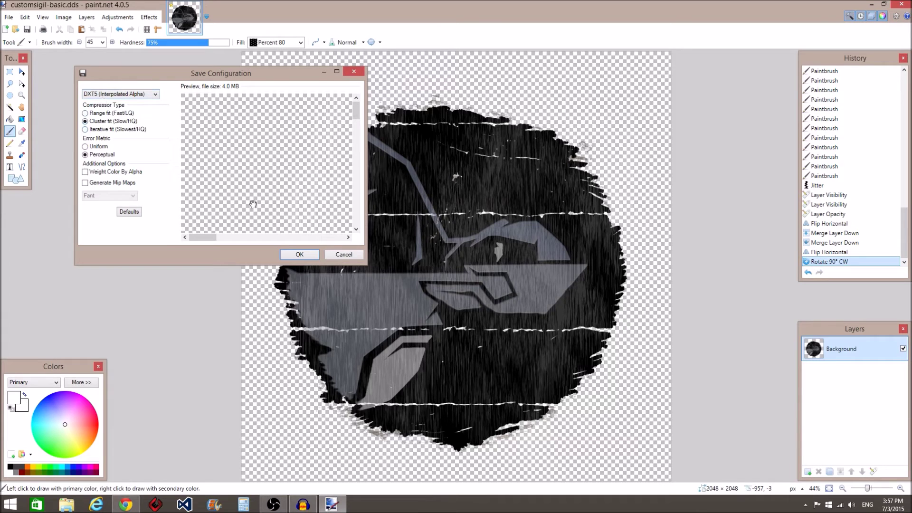
{"action": "left_click", "coordinate": [299, 254]}
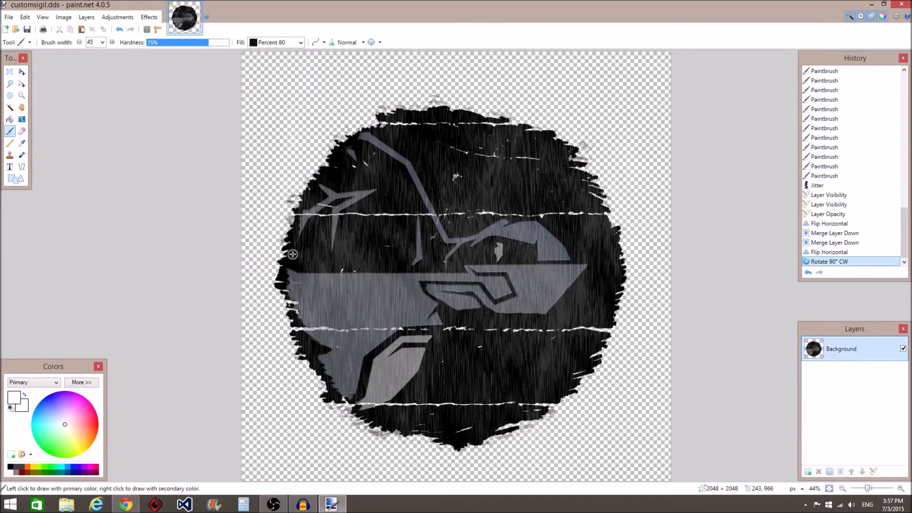
Step: Close paint.net, move customsigil.dds on the desktop, and launch Mod Organizer, then minimize it
{"action": "left_click", "coordinate": [899, 5]}
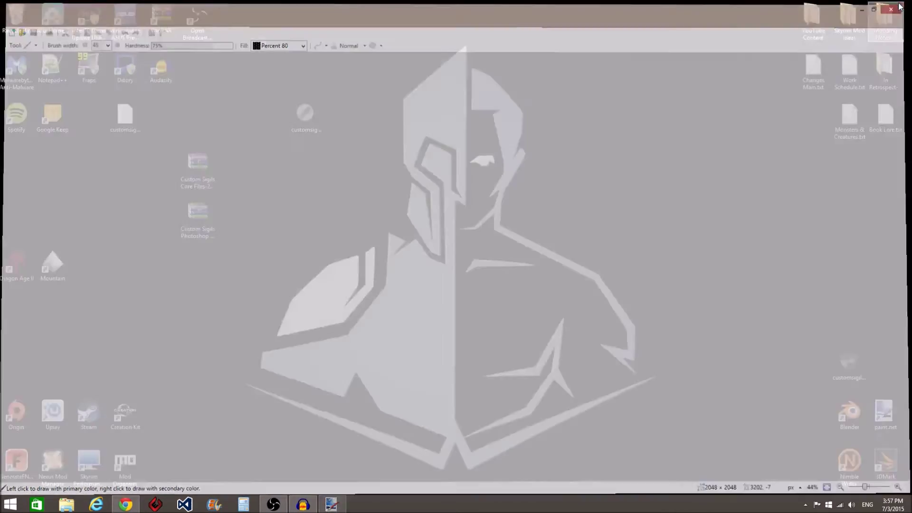
{"action": "left_click_drag", "start_coordinate": [856, 361], "coordinate": [331, 232]}
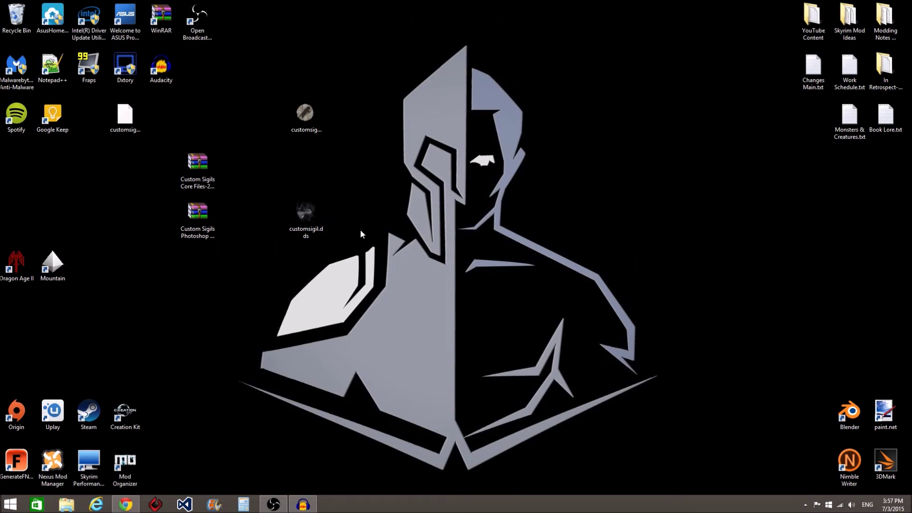
{"action": "left_click", "coordinate": [202, 167]}
{"action": "left_click", "coordinate": [177, 437]}
{"action": "double_click", "coordinate": [125, 463]}
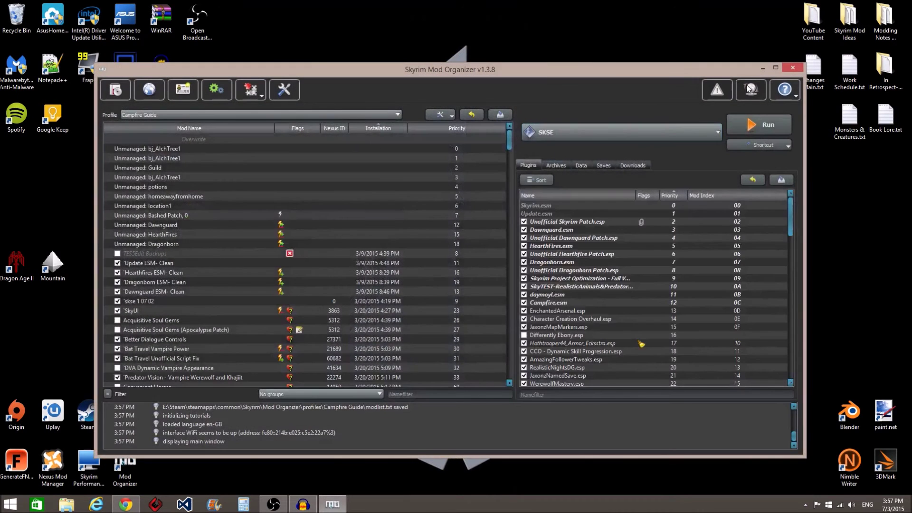
{"action": "left_click", "coordinate": [765, 70]}
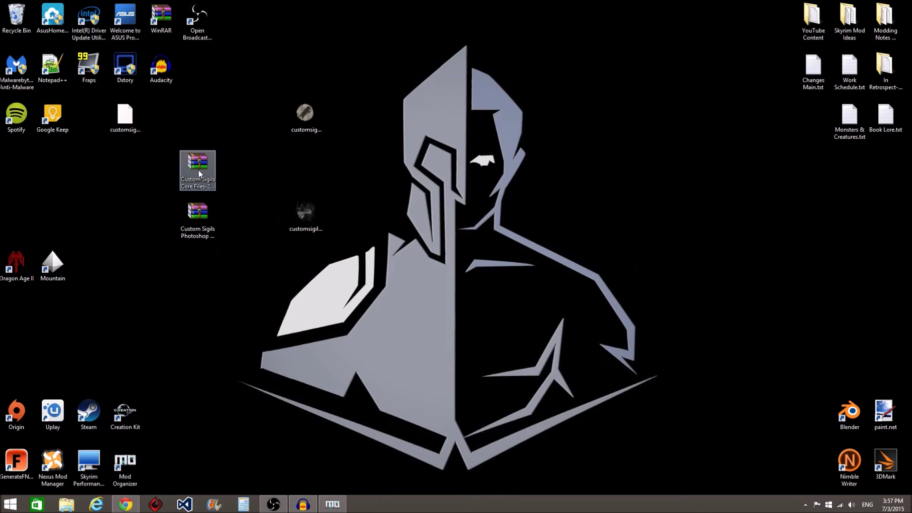
Step: Open the Custom Sigils Core Files archive in WinRAR at textures\Armor\customsigil
{"action": "left_click_drag", "start_coordinate": [198, 170], "coordinate": [597, 122]}
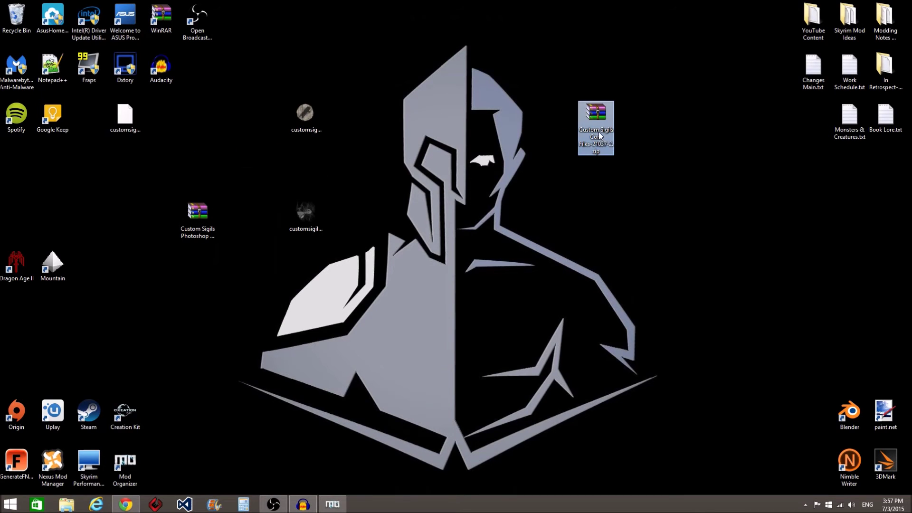
{"action": "double_click", "coordinate": [599, 132]}
{"action": "left_click", "coordinate": [614, 117]}
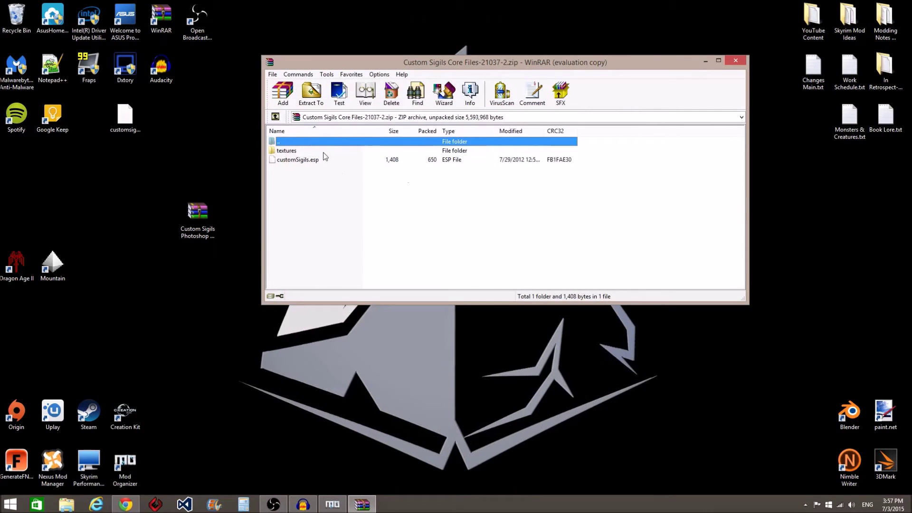
{"action": "left_click_drag", "start_coordinate": [392, 61], "coordinate": [492, 67]}
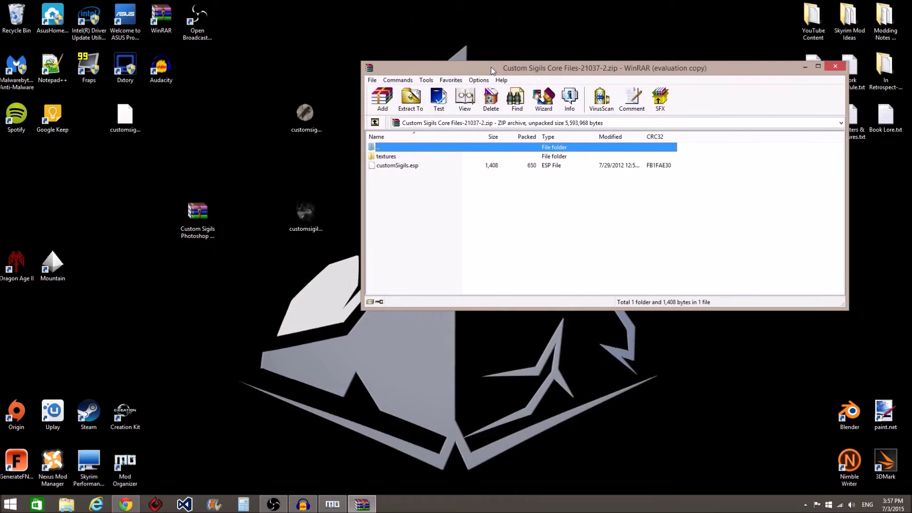
{"action": "double_click", "coordinate": [389, 157]}
{"action": "double_click", "coordinate": [385, 157]}
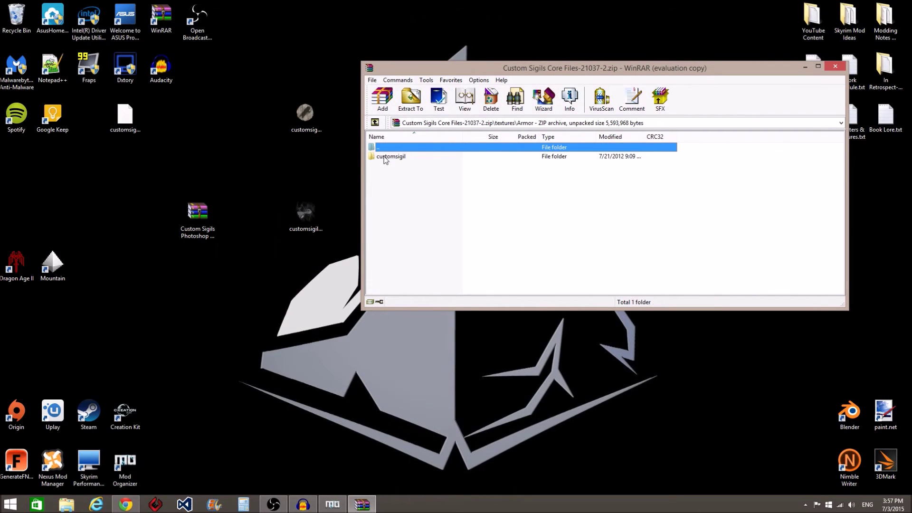
{"action": "double_click", "coordinate": [391, 158]}
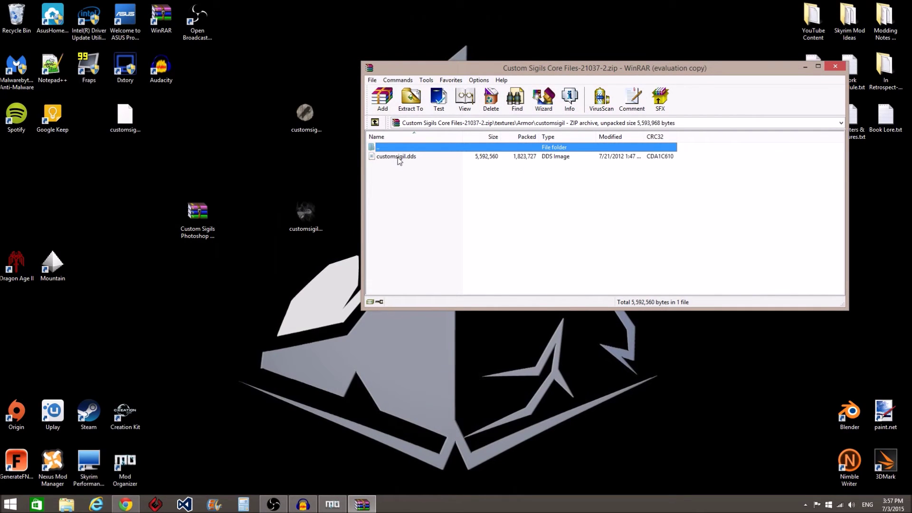
Step: Replace the old customsigil.dds with the new one, close the archive, and return to Mod Organizer
{"action": "left_click", "coordinate": [399, 157]}
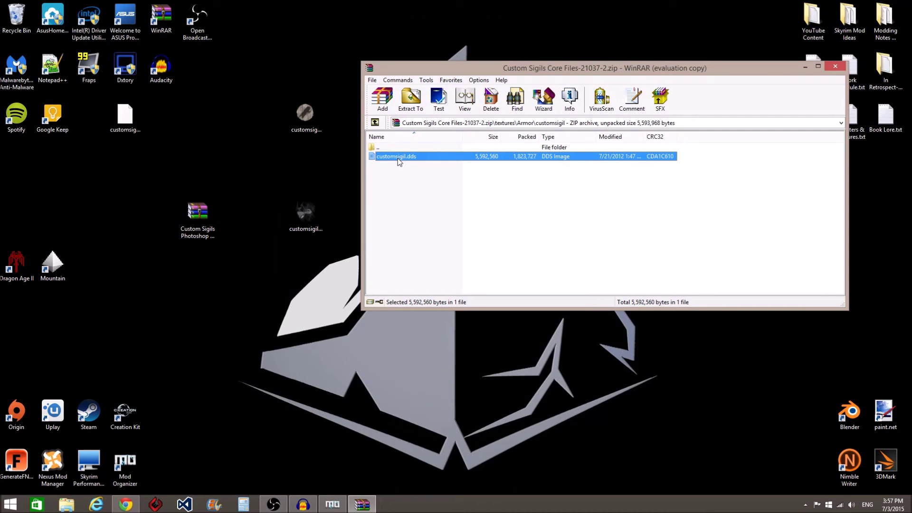
{"action": "key", "text": "Delete"}
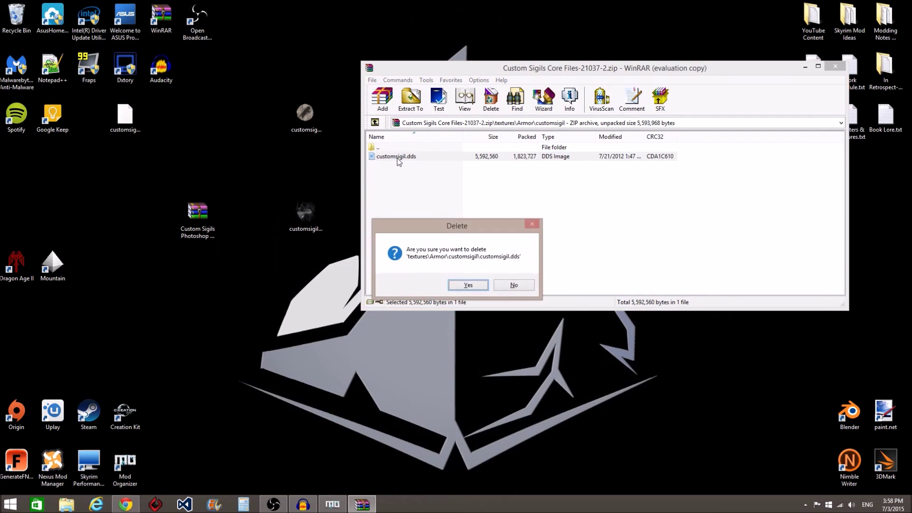
{"action": "left_click", "coordinate": [469, 285]}
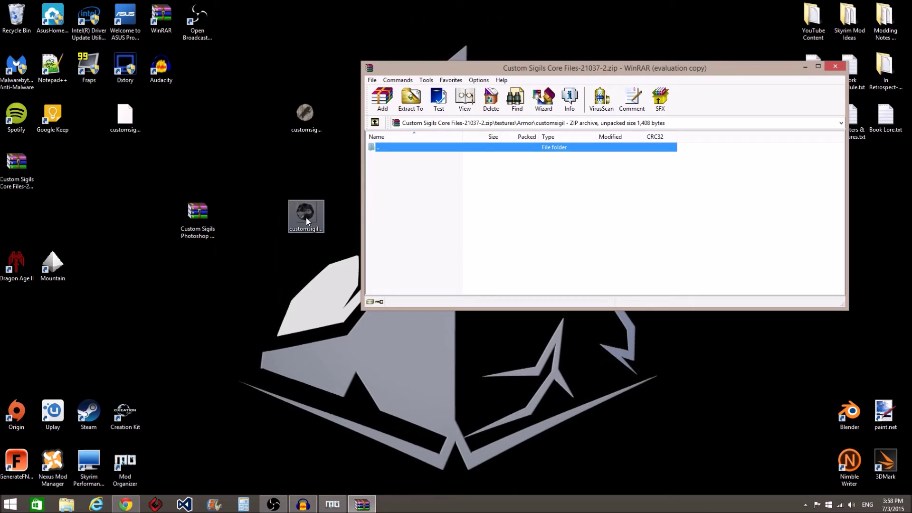
{"action": "left_click_drag", "start_coordinate": [306, 219], "coordinate": [458, 187]}
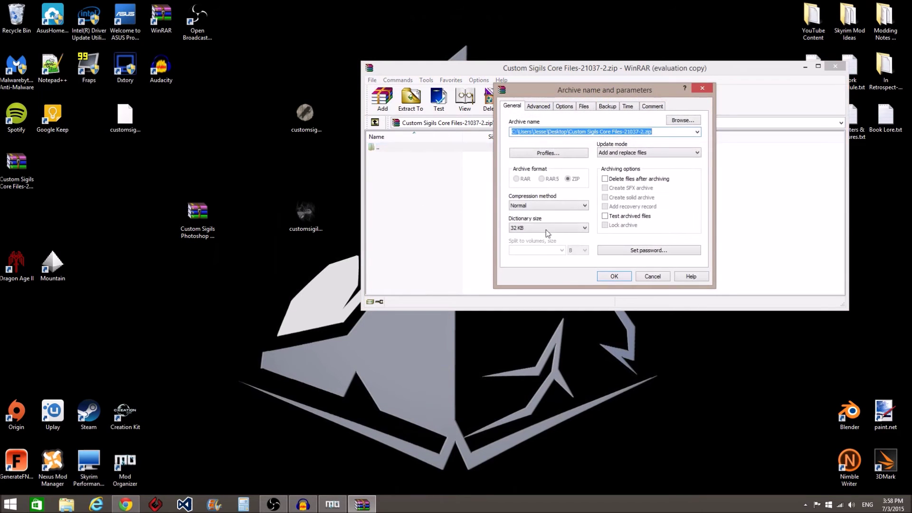
{"action": "left_click", "coordinate": [613, 277]}
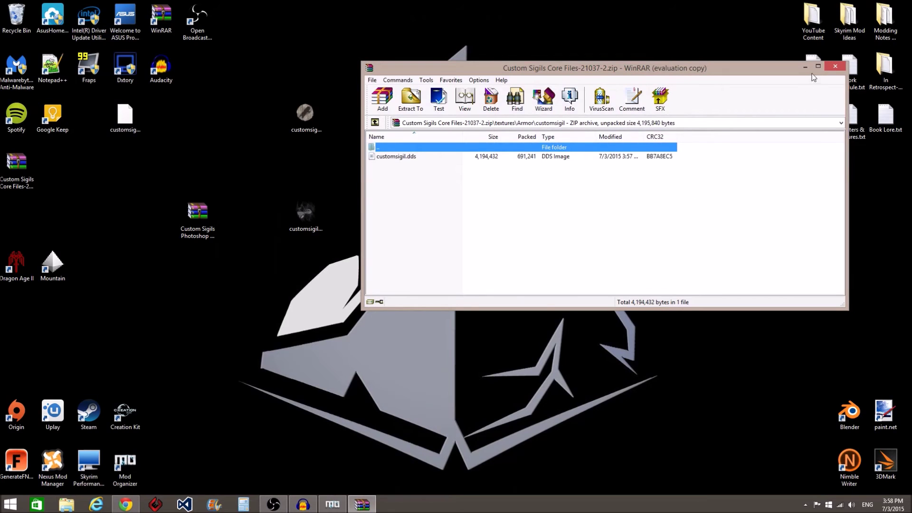
{"action": "left_click", "coordinate": [835, 67]}
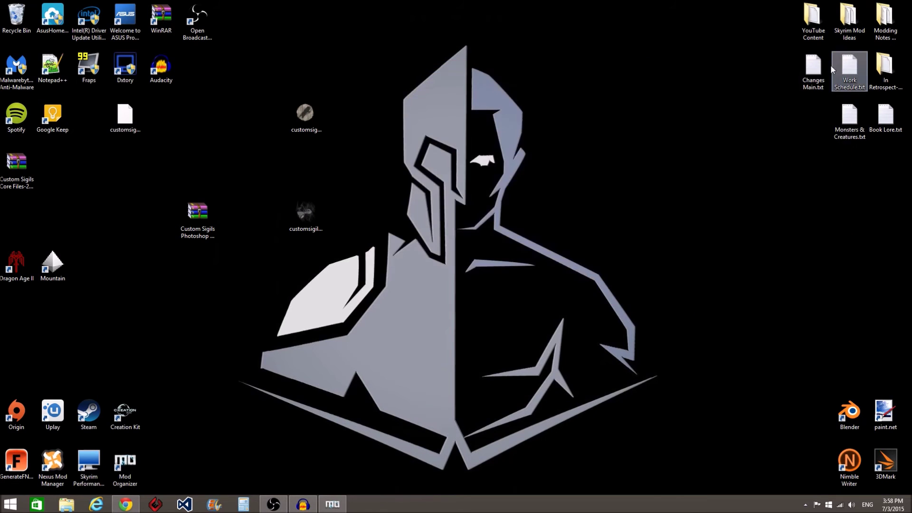
{"action": "left_click", "coordinate": [326, 498]}
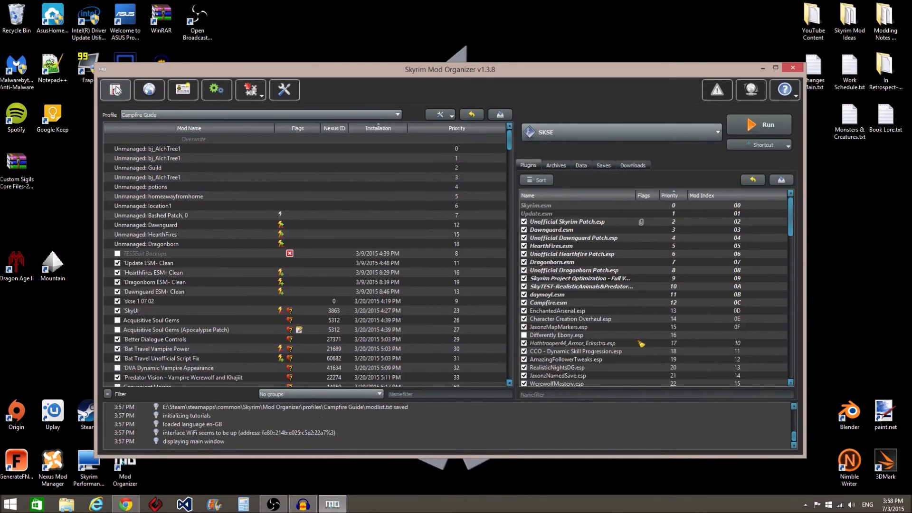
Step: Install Custom Sigils Core Files-21037-2.zip as a mod and tick it to enable it
{"action": "left_click", "coordinate": [116, 90]}
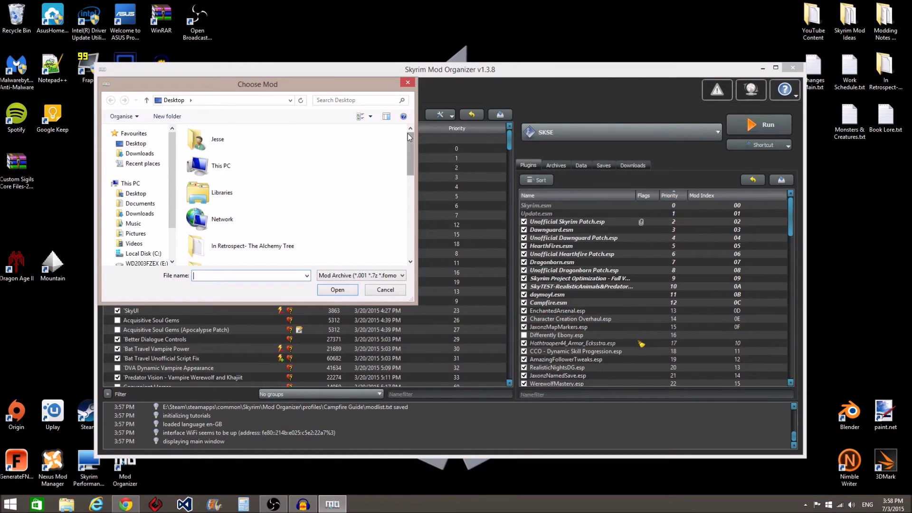
{"action": "left_click_drag", "start_coordinate": [407, 133], "coordinate": [411, 227]}
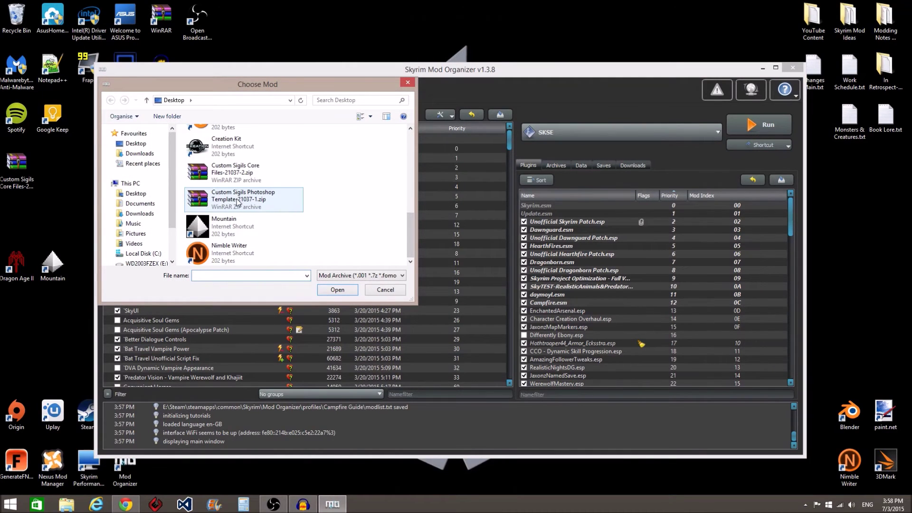
{"action": "left_click", "coordinate": [234, 173]}
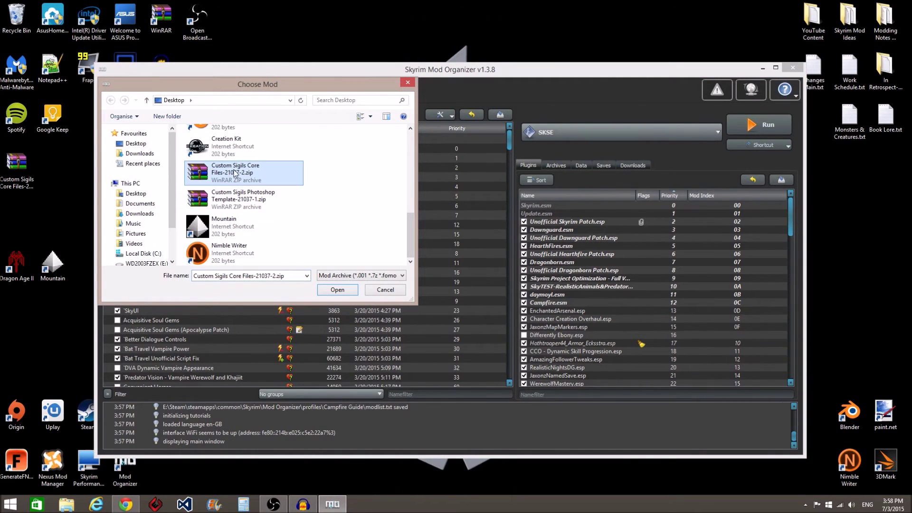
{"action": "left_click", "coordinate": [338, 290]}
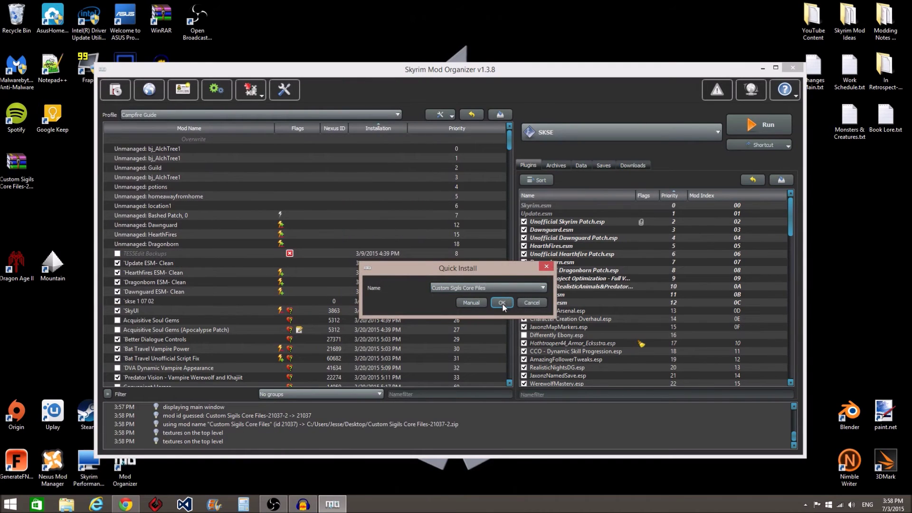
{"action": "left_click", "coordinate": [502, 304]}
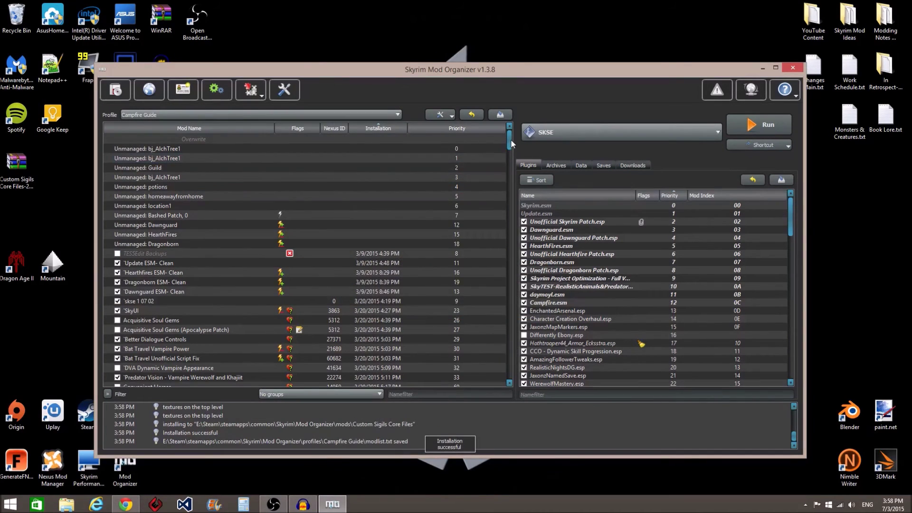
{"action": "left_click_drag", "start_coordinate": [512, 138], "coordinate": [509, 375]}
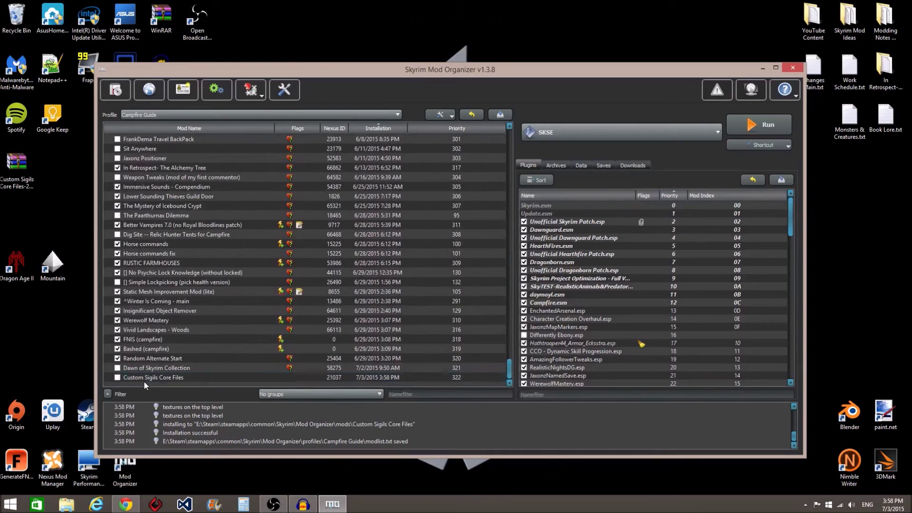
{"action": "left_click", "coordinate": [118, 378]}
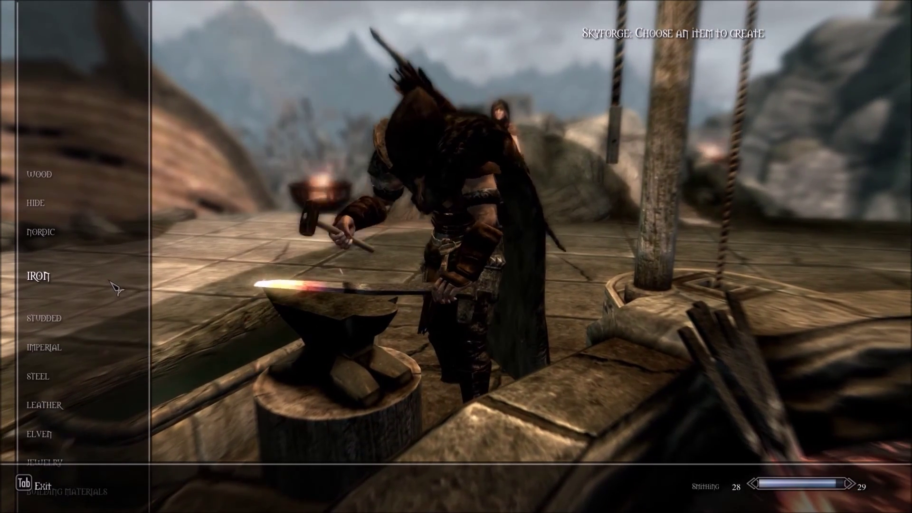
Step: Craft an Iron House Shield at the forge, then leave the crafting screen
{"action": "left_click", "coordinate": [118, 288]}
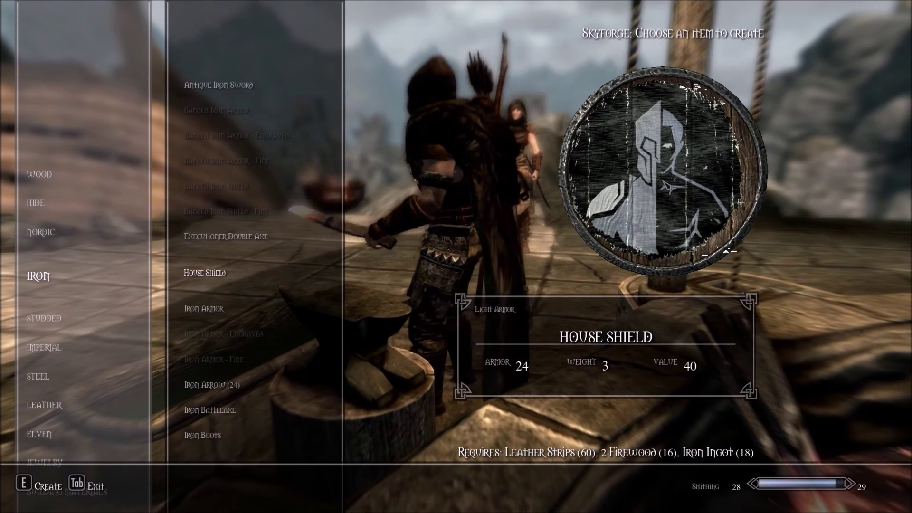
{"action": "key", "text": "Up"}
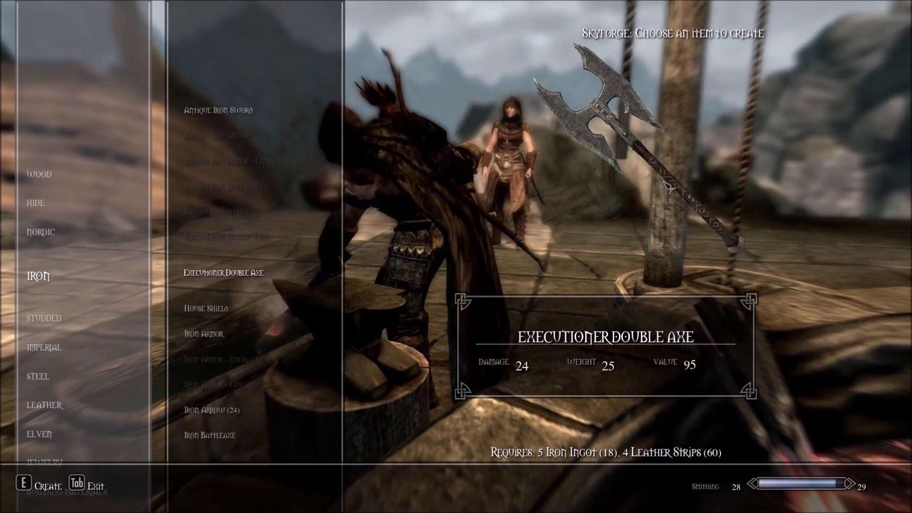
{"action": "key", "text": "Down"}
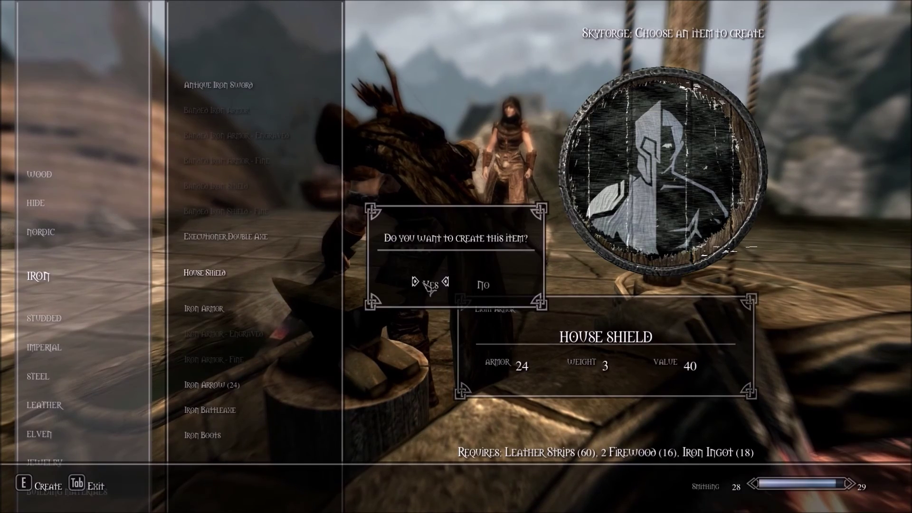
{"action": "left_click", "coordinate": [430, 287]}
{"action": "key", "text": "Tab"}
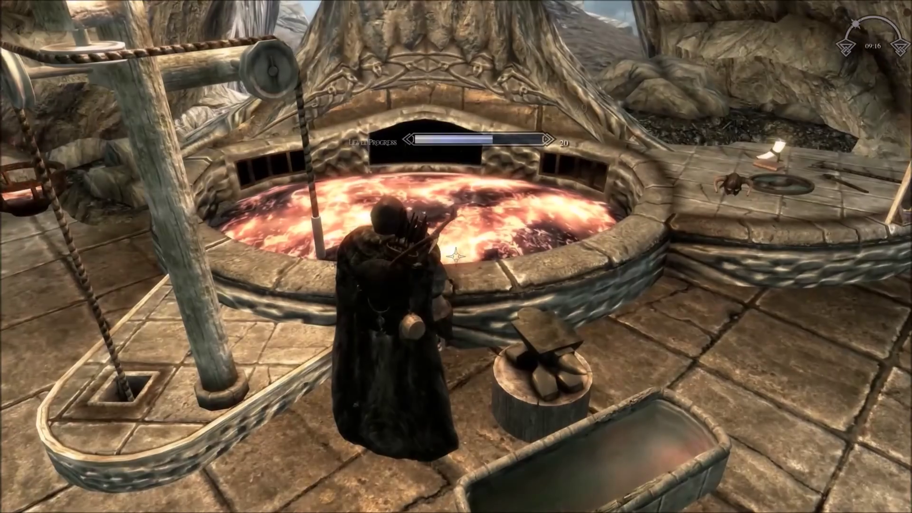
{"action": "key", "text": "Tab"}
Step: Equip the newly forged House Shield from the Apparel inventory
{"action": "left_click", "coordinate": [674, 256]}
{"action": "left_click", "coordinate": [150, 43]}
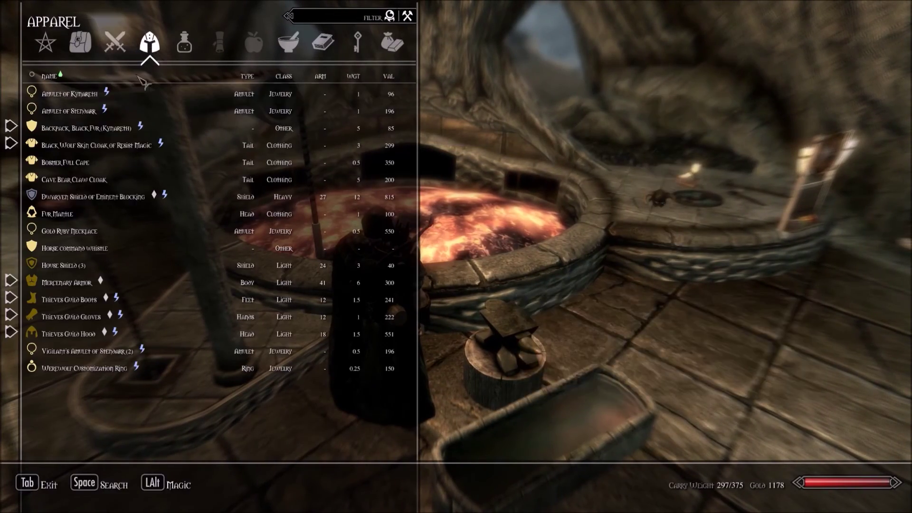
{"action": "left_click", "coordinate": [82, 270]}
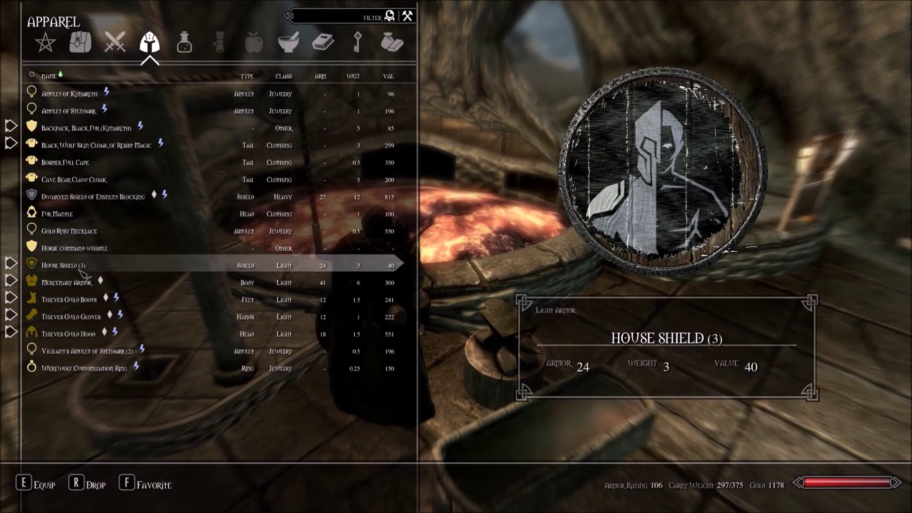
{"action": "key", "text": "Tab"}
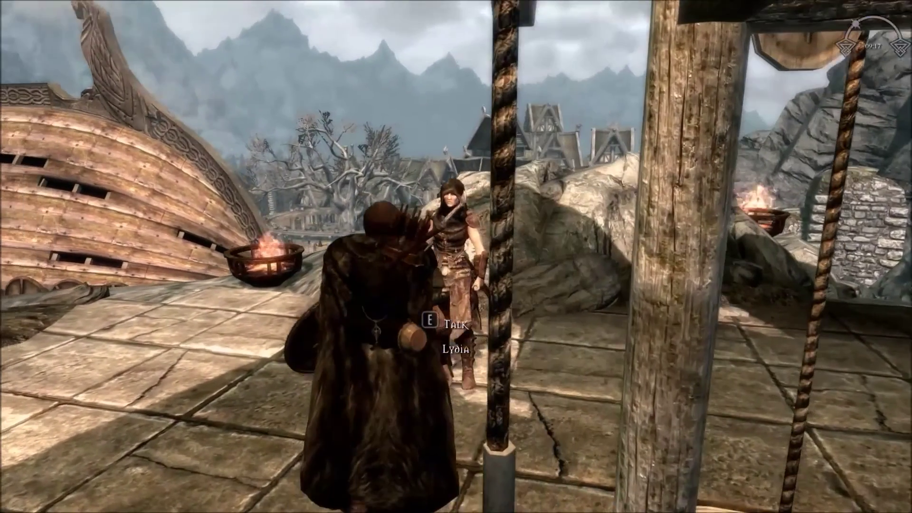
Step: Check the apparel in Lydia's standard outfit through Tweak Options > Gear
{"action": "key", "text": "e"}
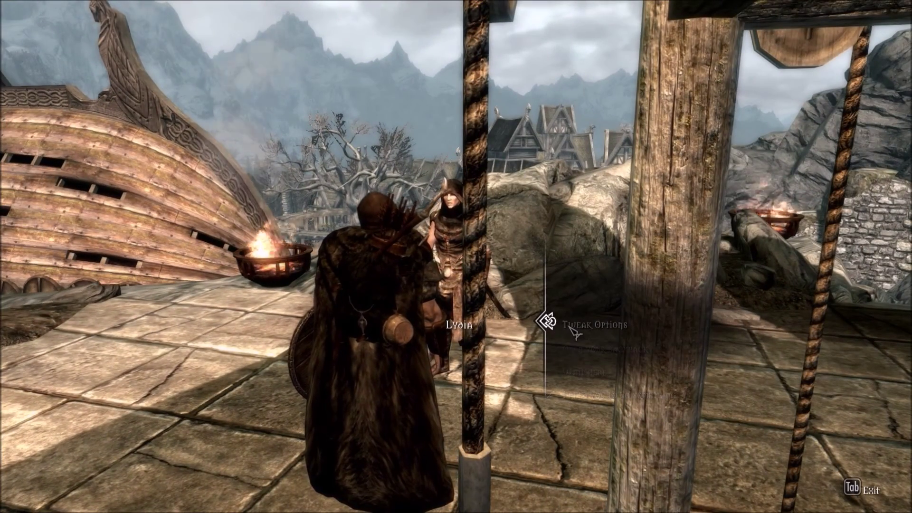
{"action": "left_click", "coordinate": [576, 328]}
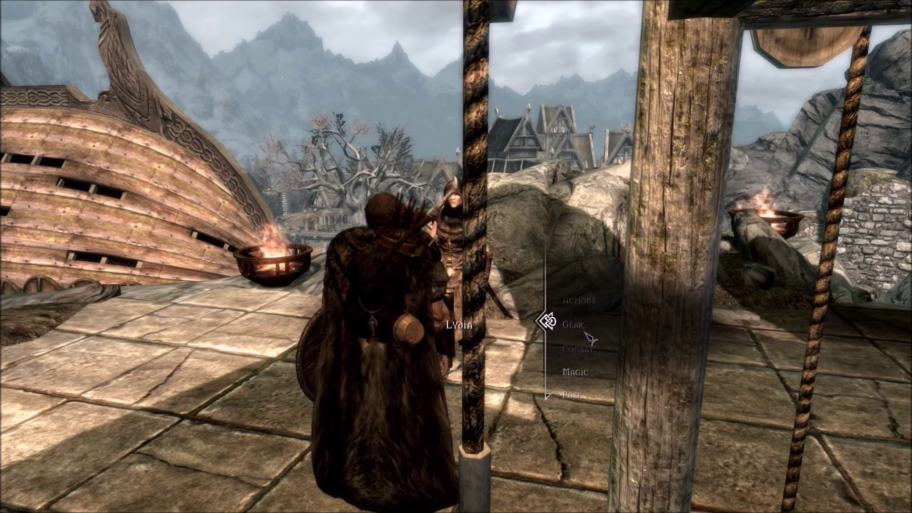
{"action": "left_click", "coordinate": [587, 334]}
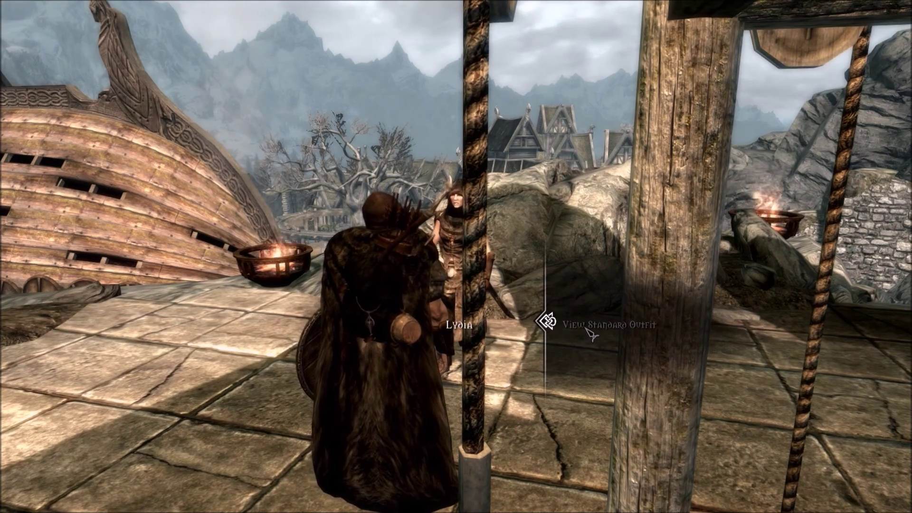
{"action": "left_click", "coordinate": [590, 333]}
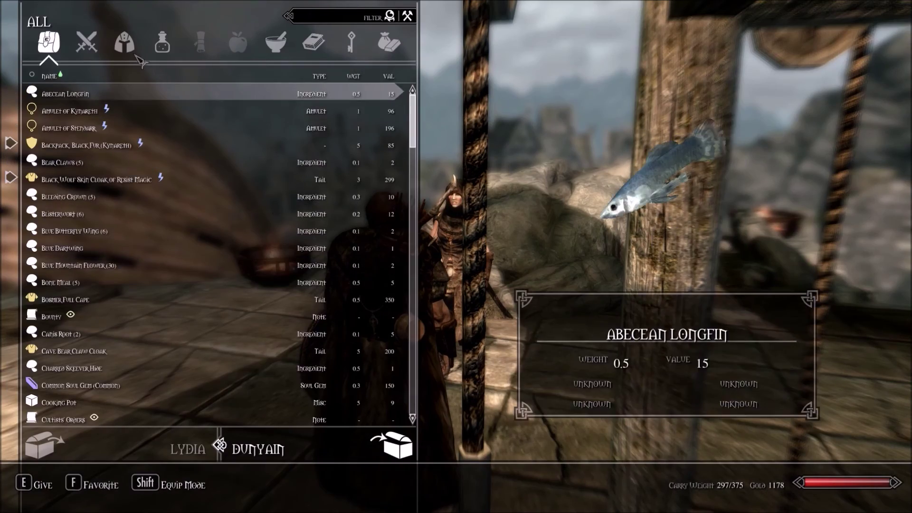
{"action": "left_click", "coordinate": [125, 45]}
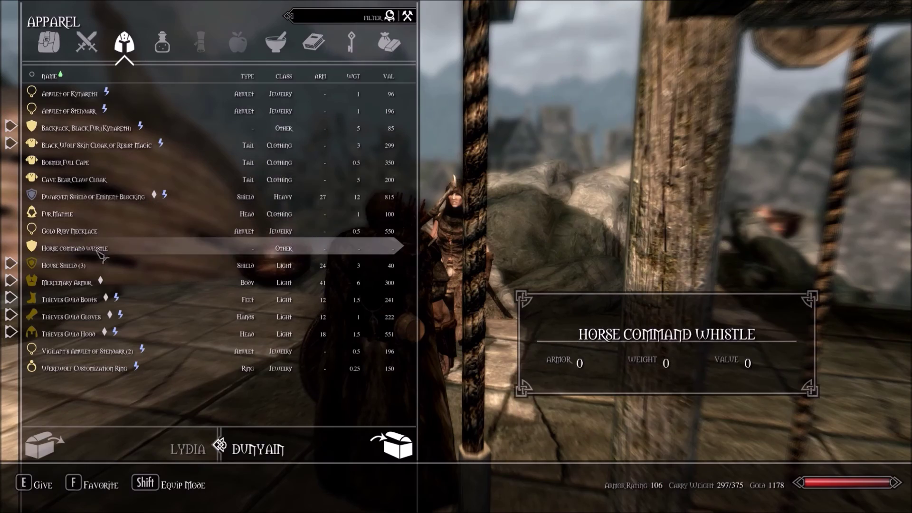
{"action": "key", "text": "Tab"}
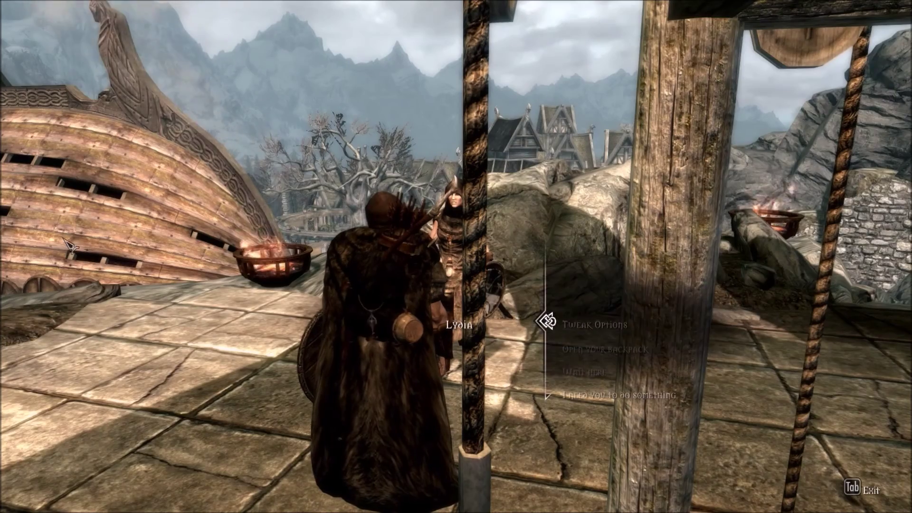